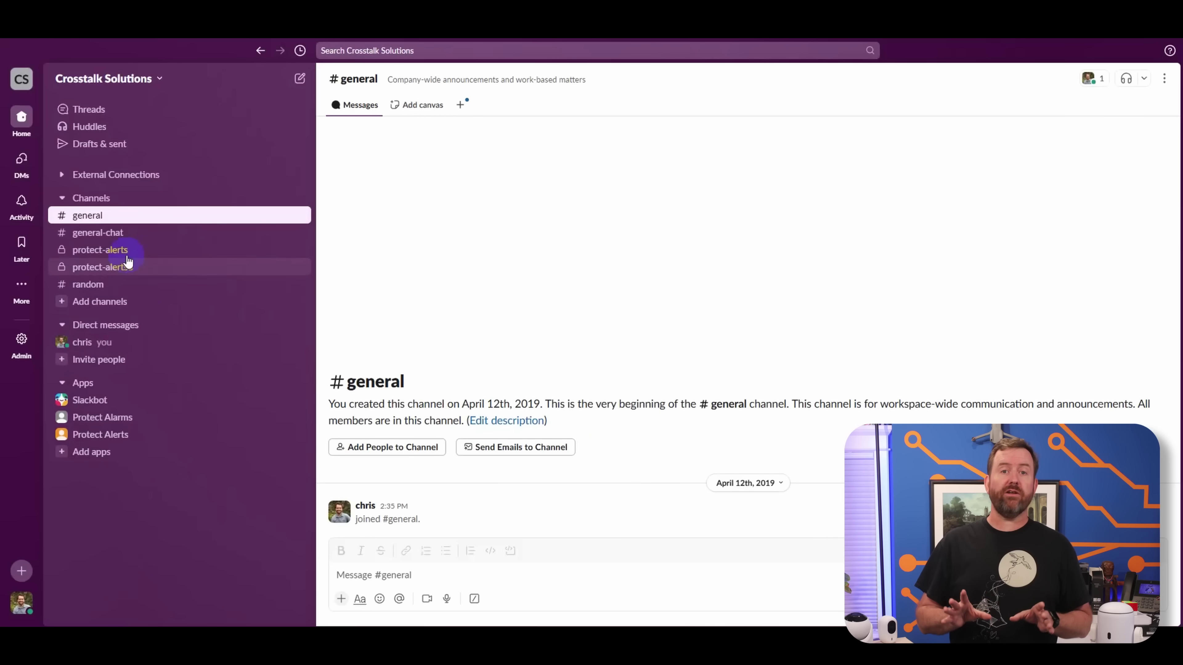
- Create a private Slack channel named protect-alerts5, correcting the typed name from protect-alerts4
click(116, 199)
mouse_move(117, 226)
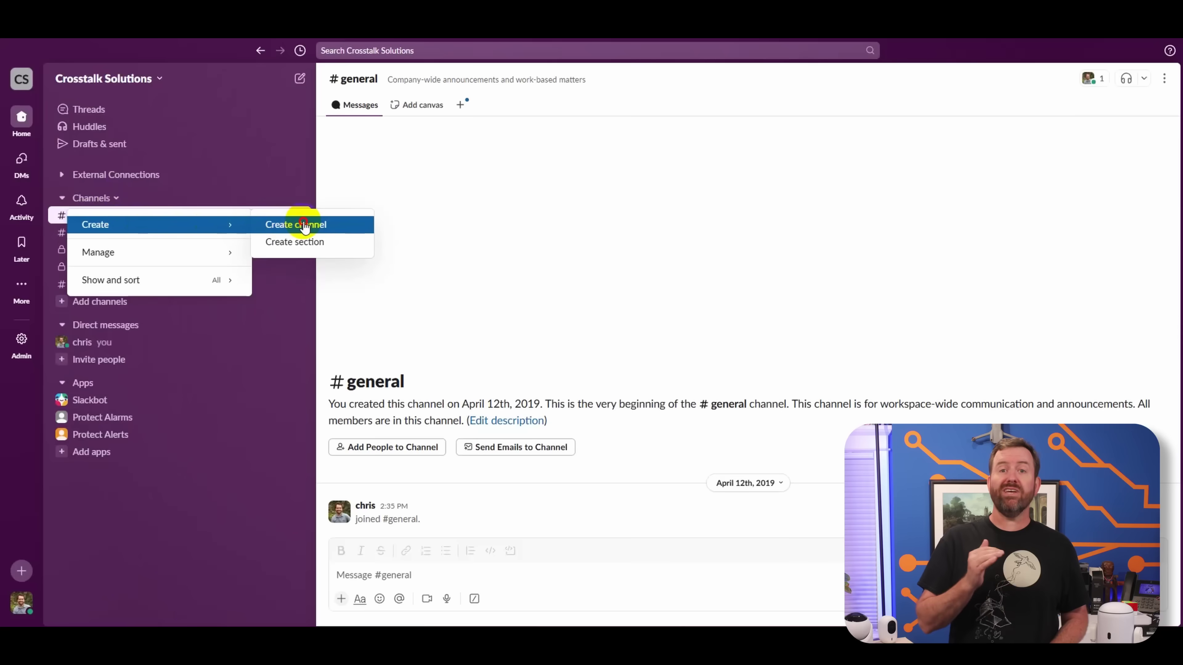
click(304, 225)
click(361, 521)
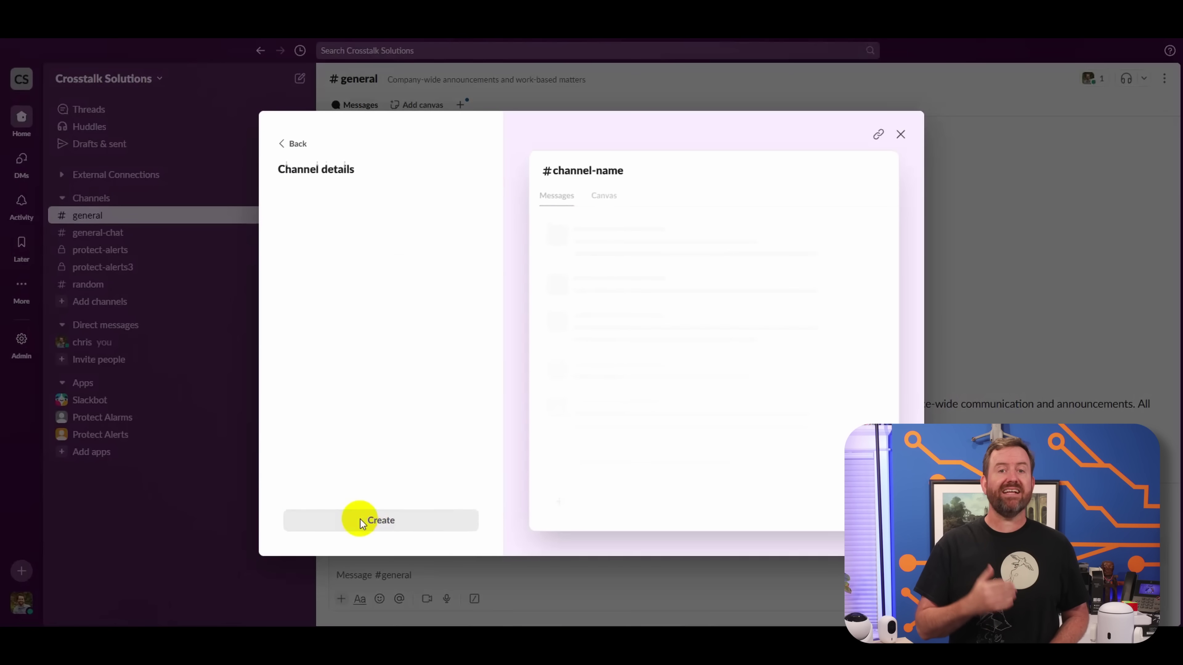
text(prote)
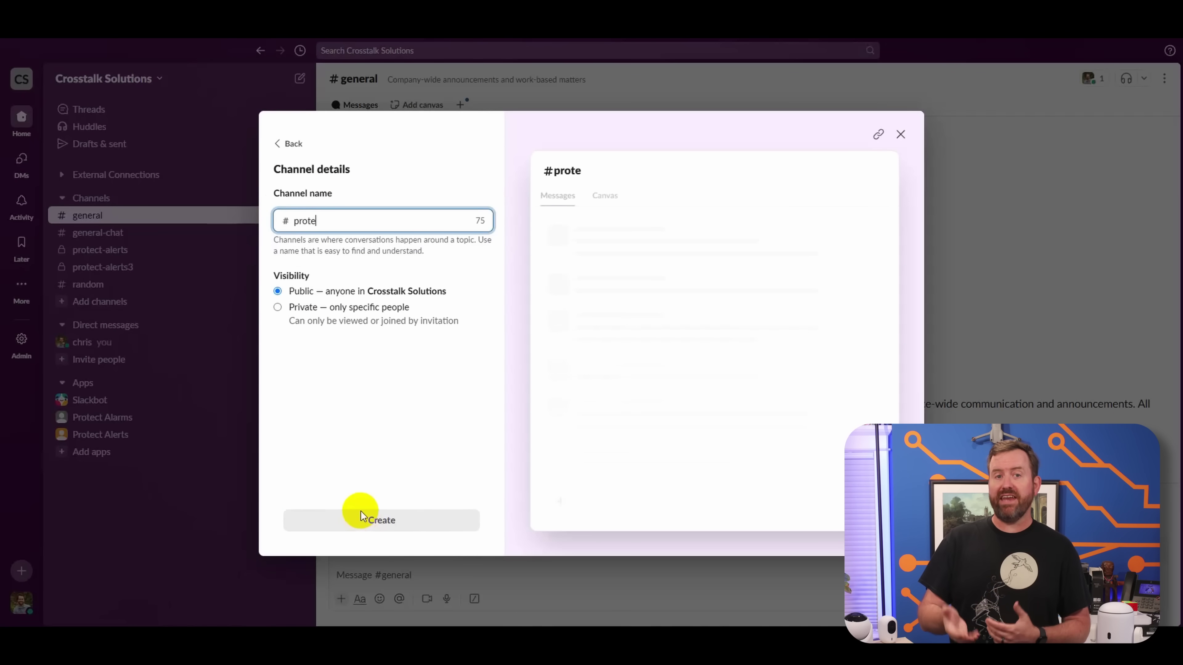
text(ct-alerts4)
key(BackSpace)
text(5)
click(278, 308)
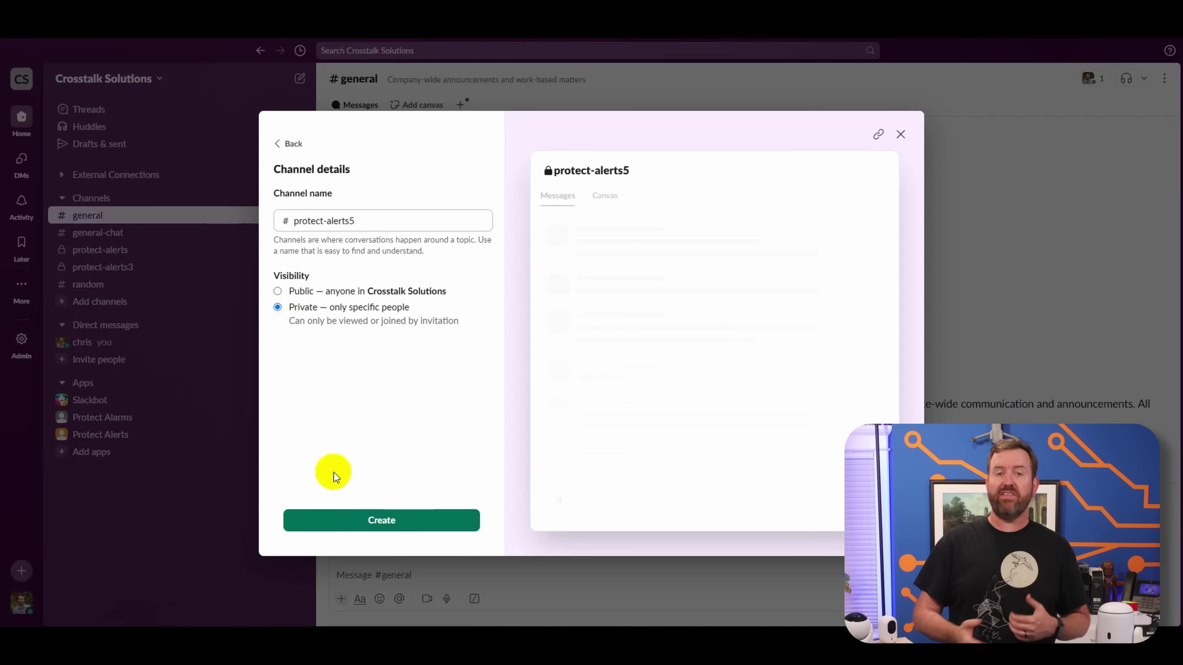
click(356, 516)
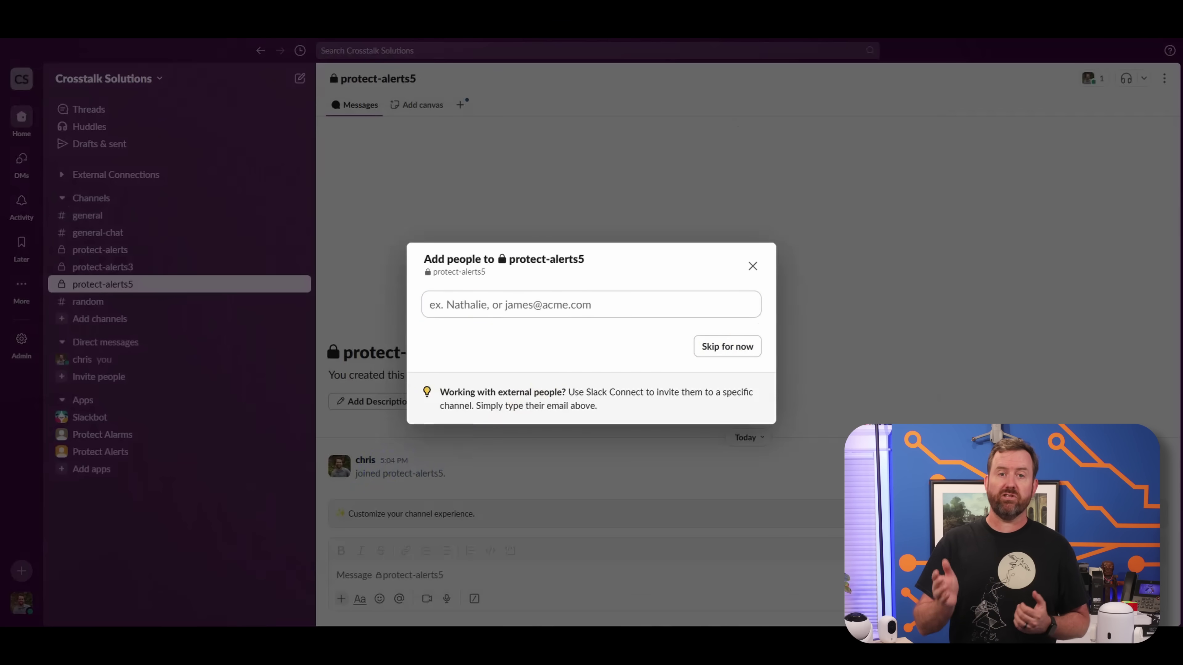
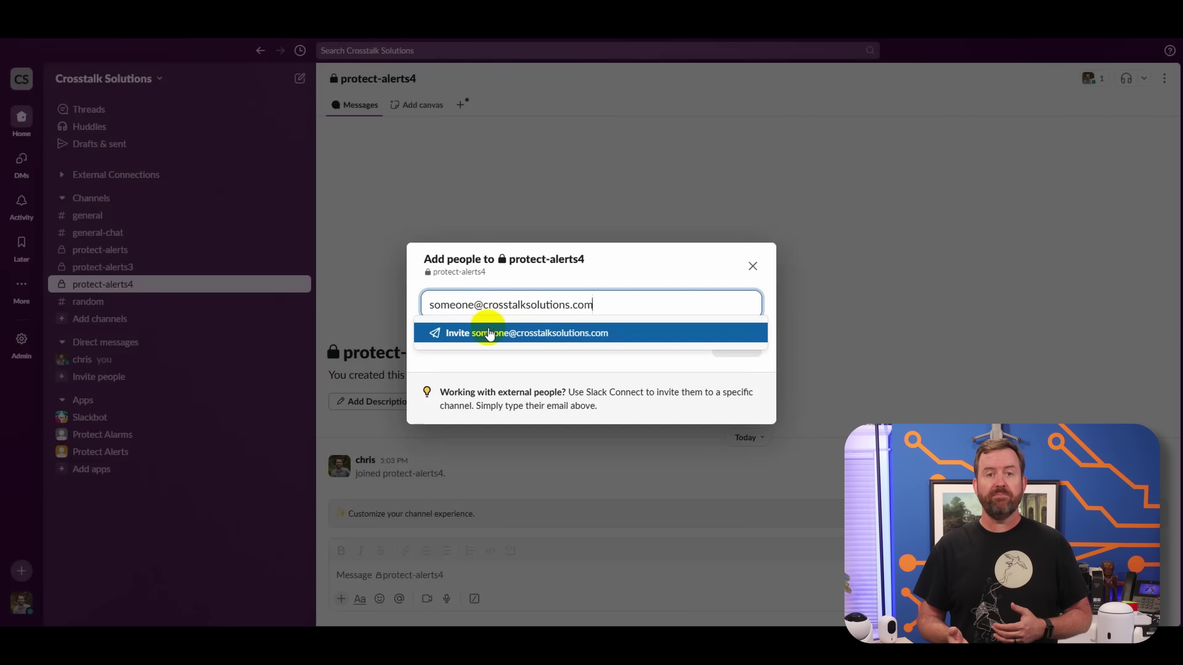
- Invite a member by e-mail as an organization member, then skip adding people to protect-alerts5
click(489, 334)
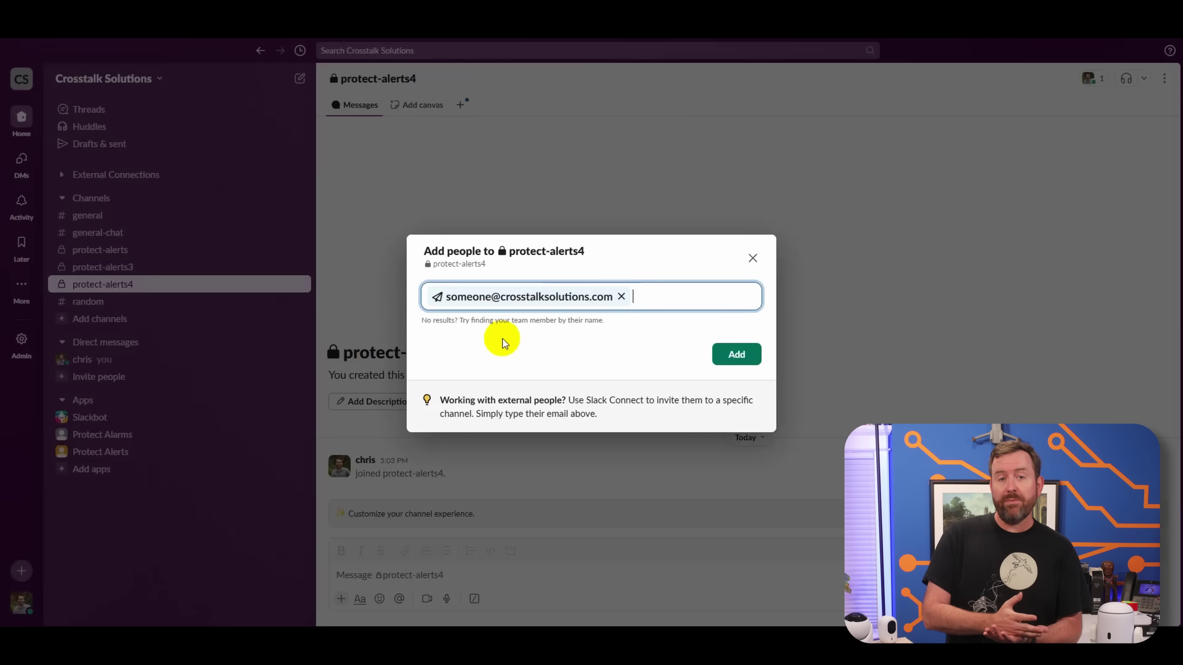
click(735, 356)
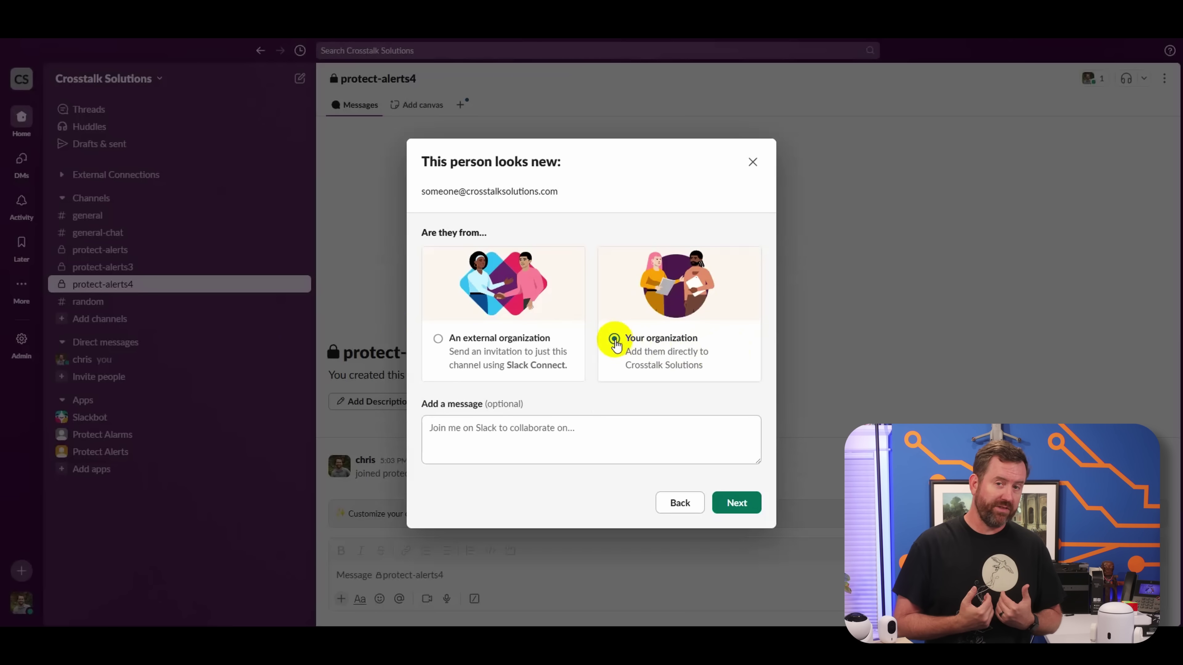
click(736, 510)
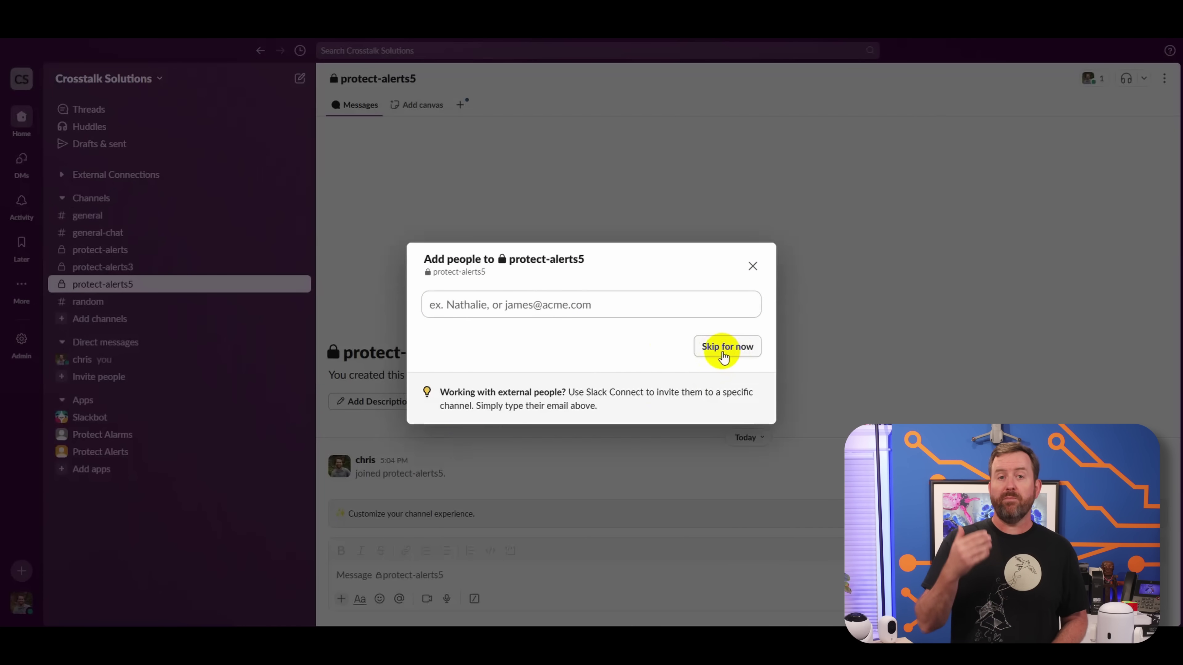
click(724, 356)
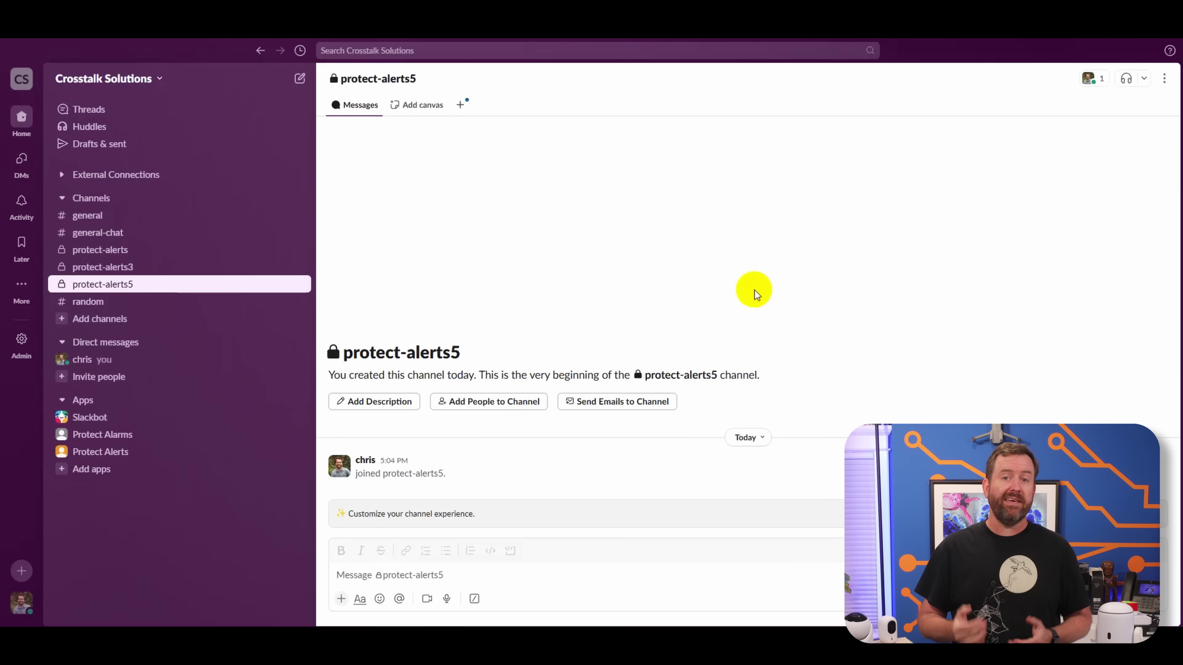
- Build a from-scratch Slack app called My Protect Alarms for the Crosstalk Solutions workspace
click(24, 344)
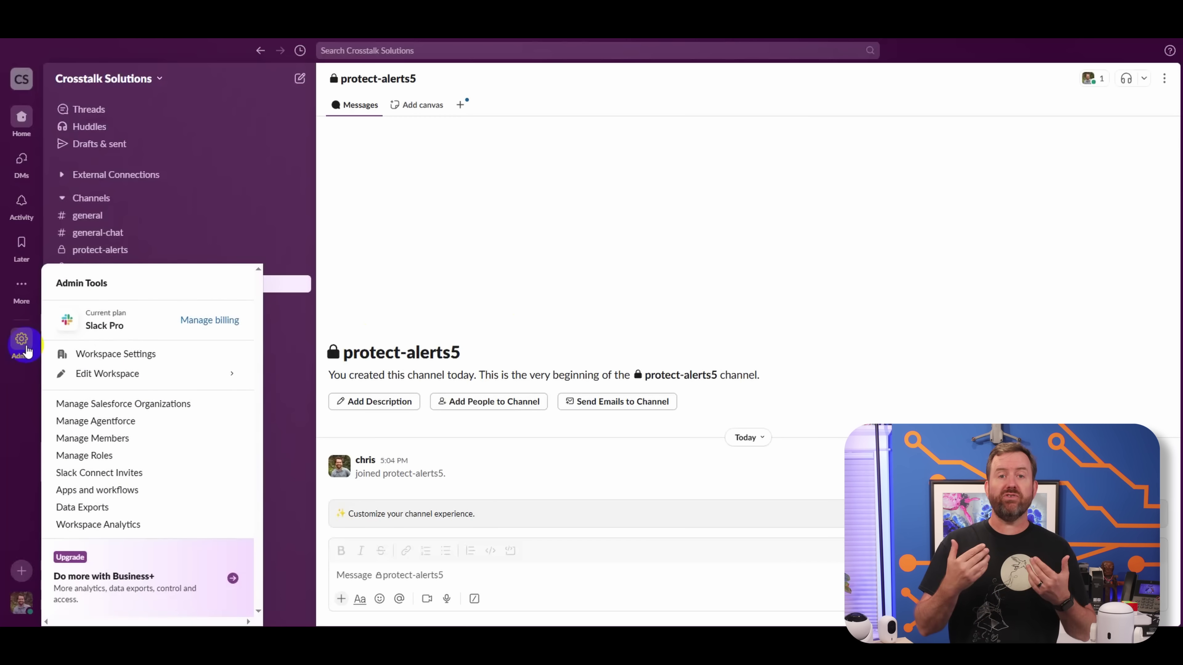
click(99, 495)
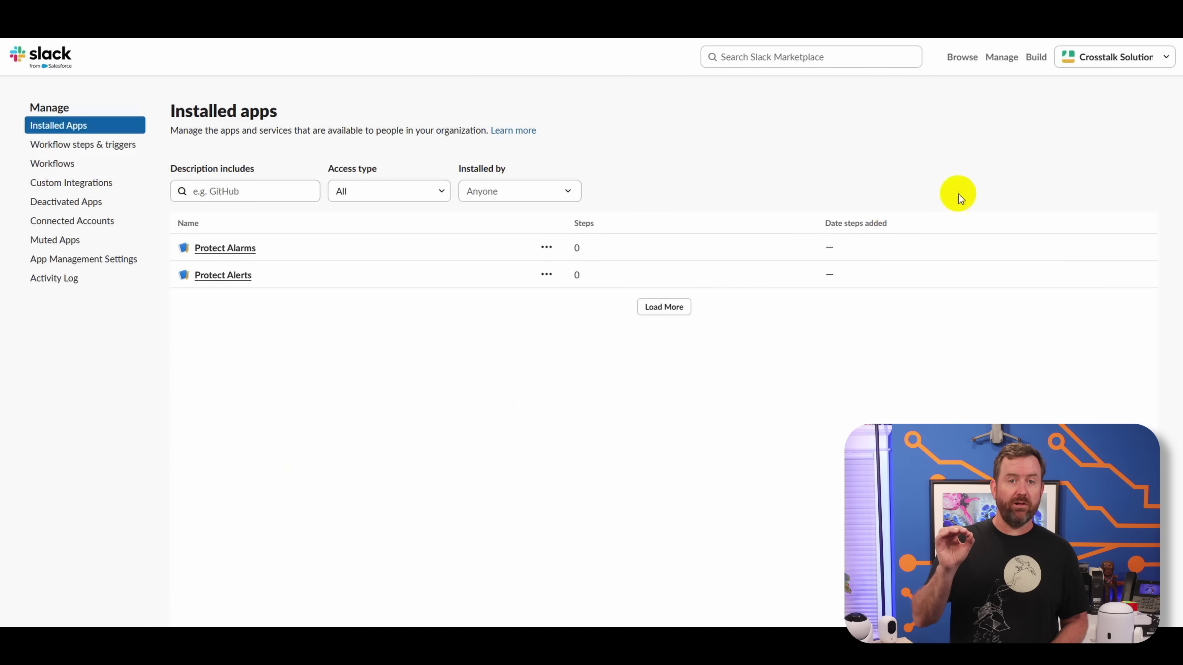
click(1033, 60)
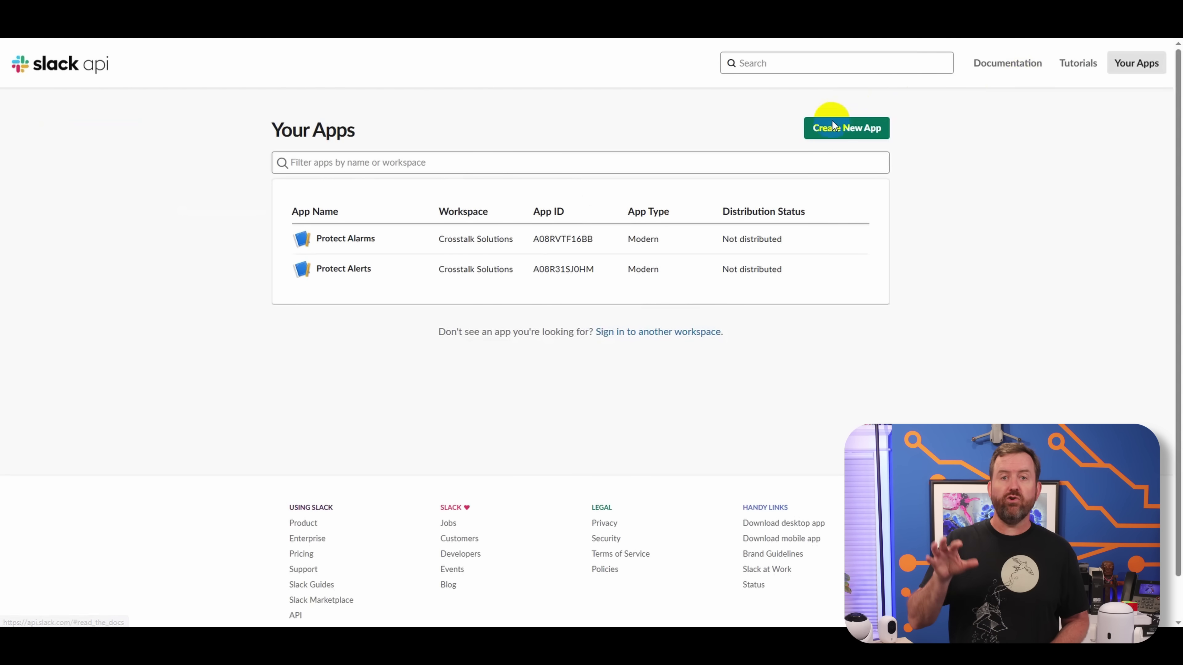
click(842, 132)
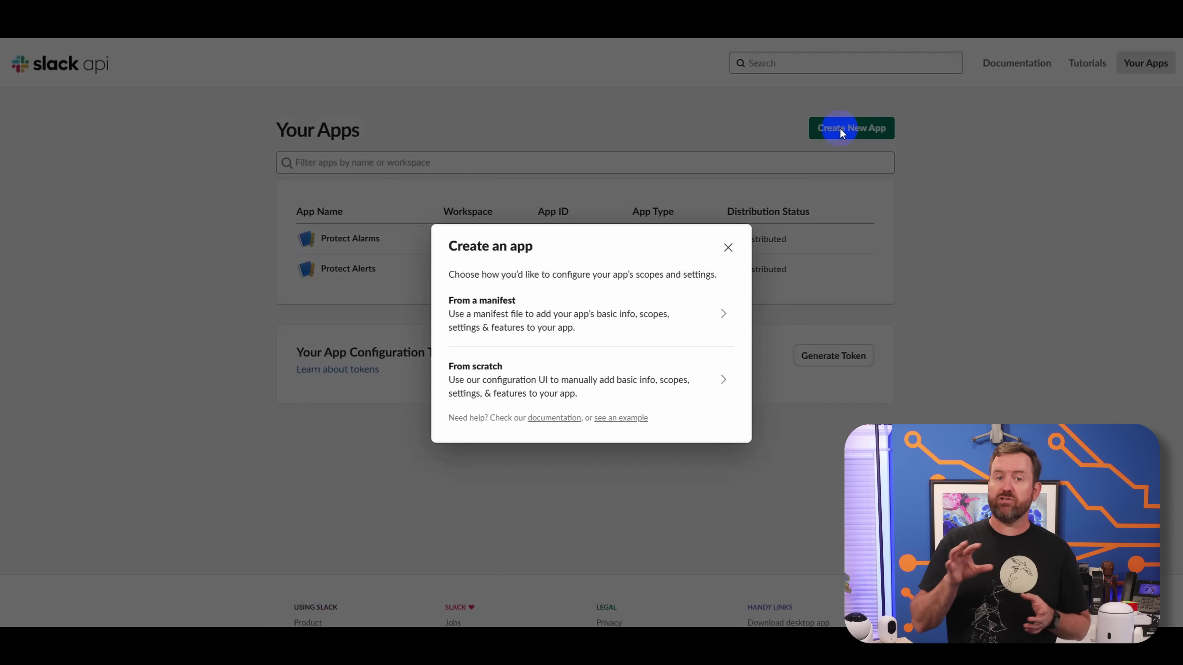
click(490, 380)
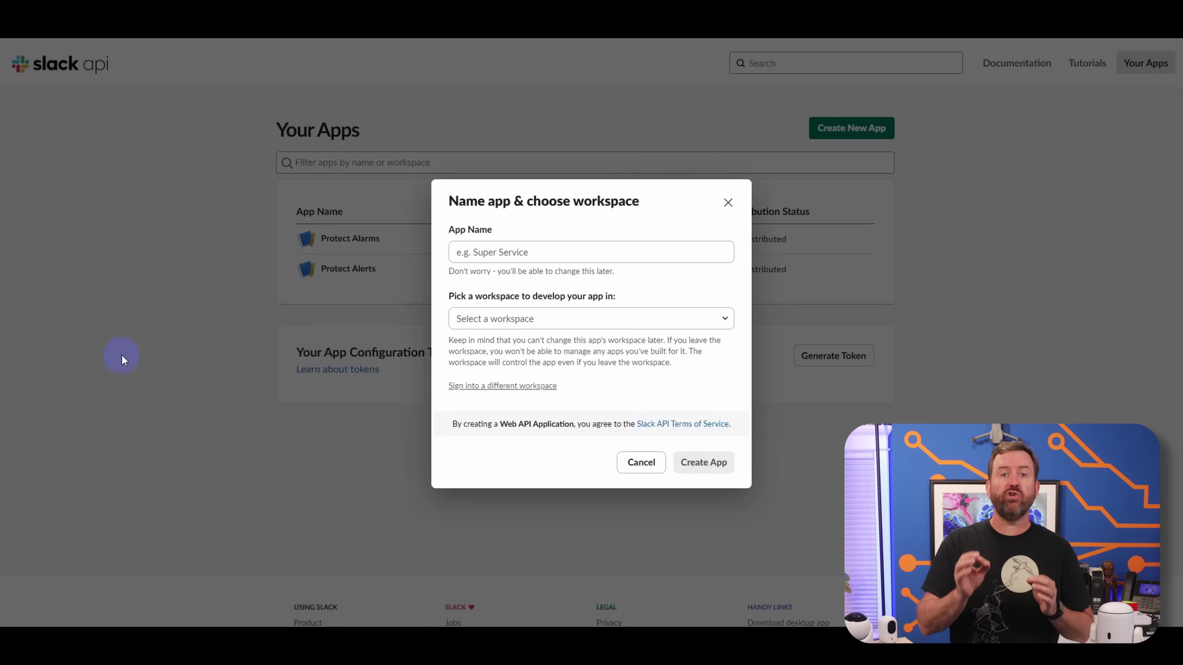
click(517, 257)
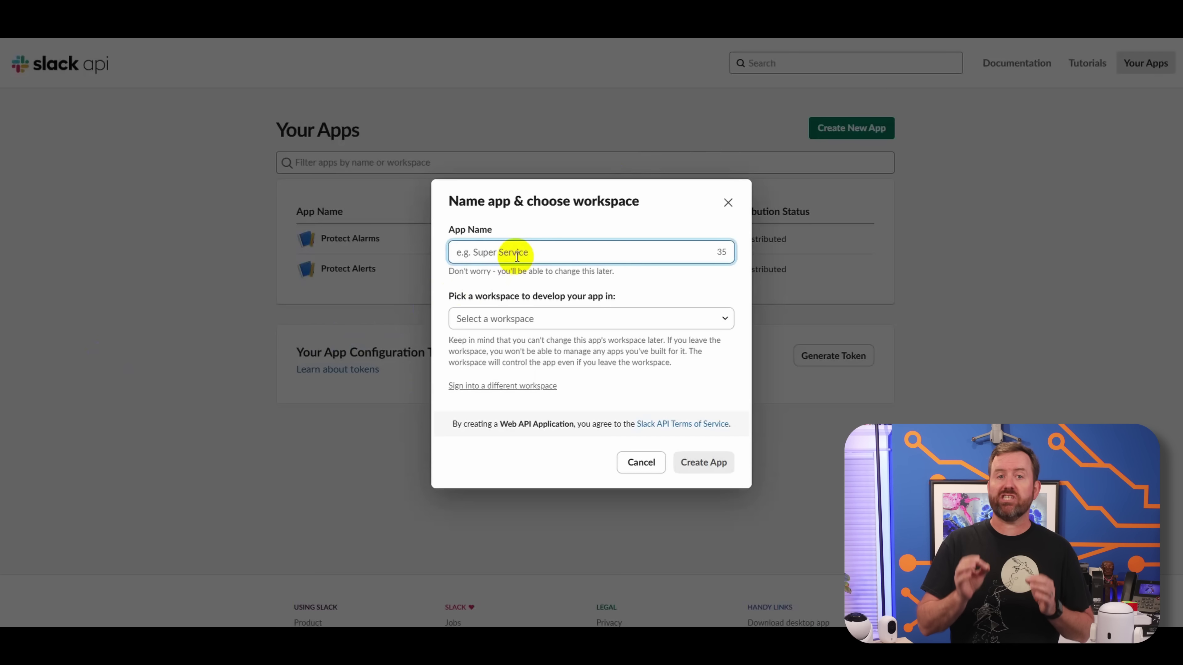
click(520, 317)
click(531, 338)
click(702, 462)
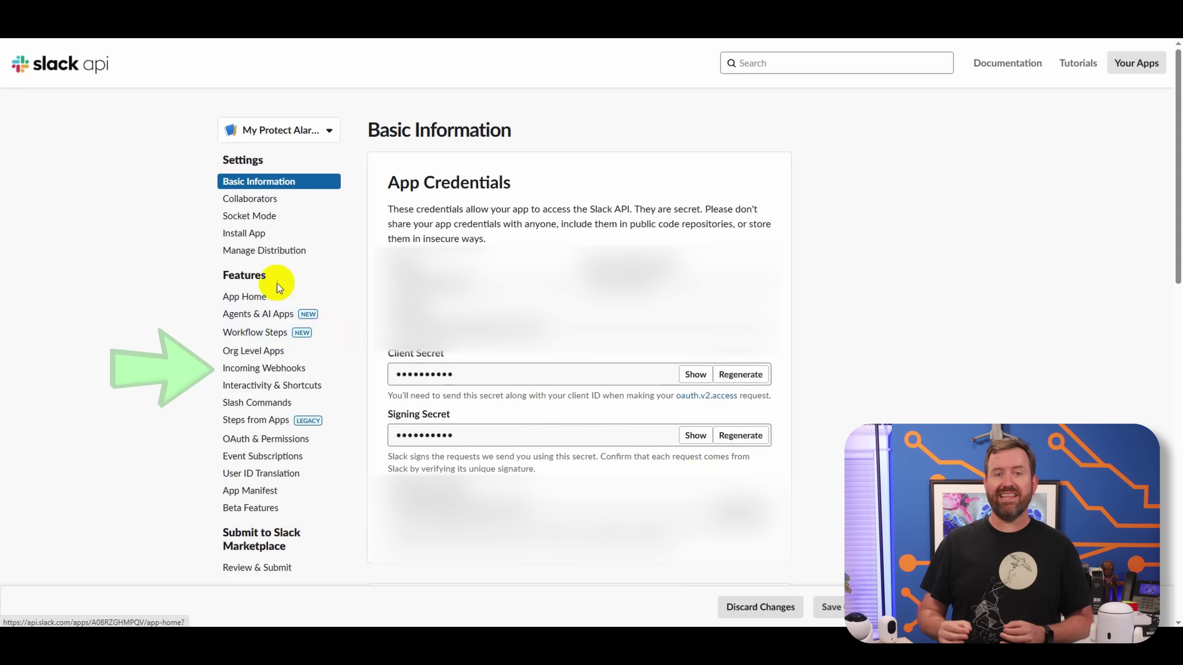
- Activate incoming webhooks for My Protect Alarms and authorize a webhook posting to protect-alerts5
click(282, 371)
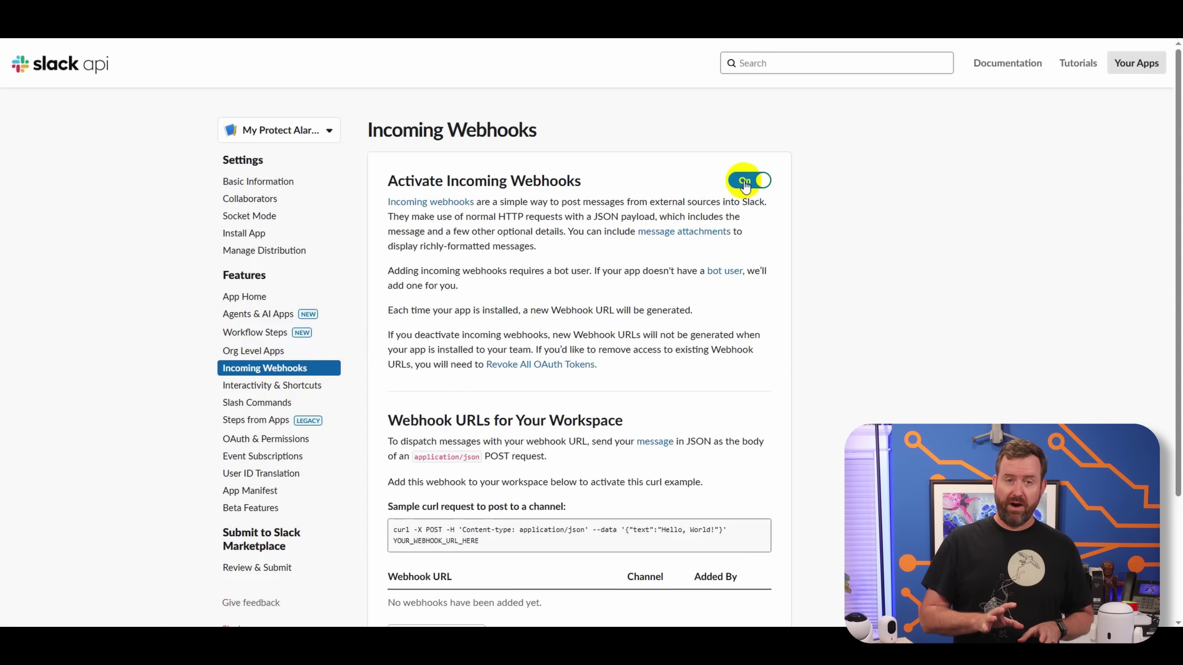
scroll(826, 360, down, 3)
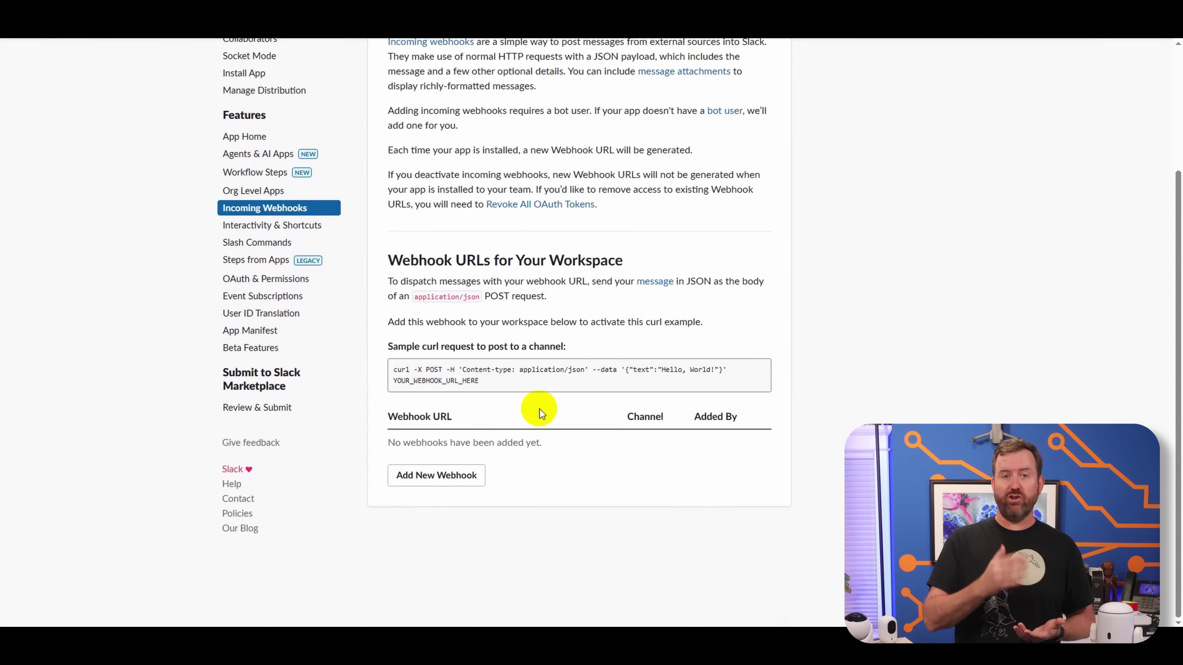
click(435, 476)
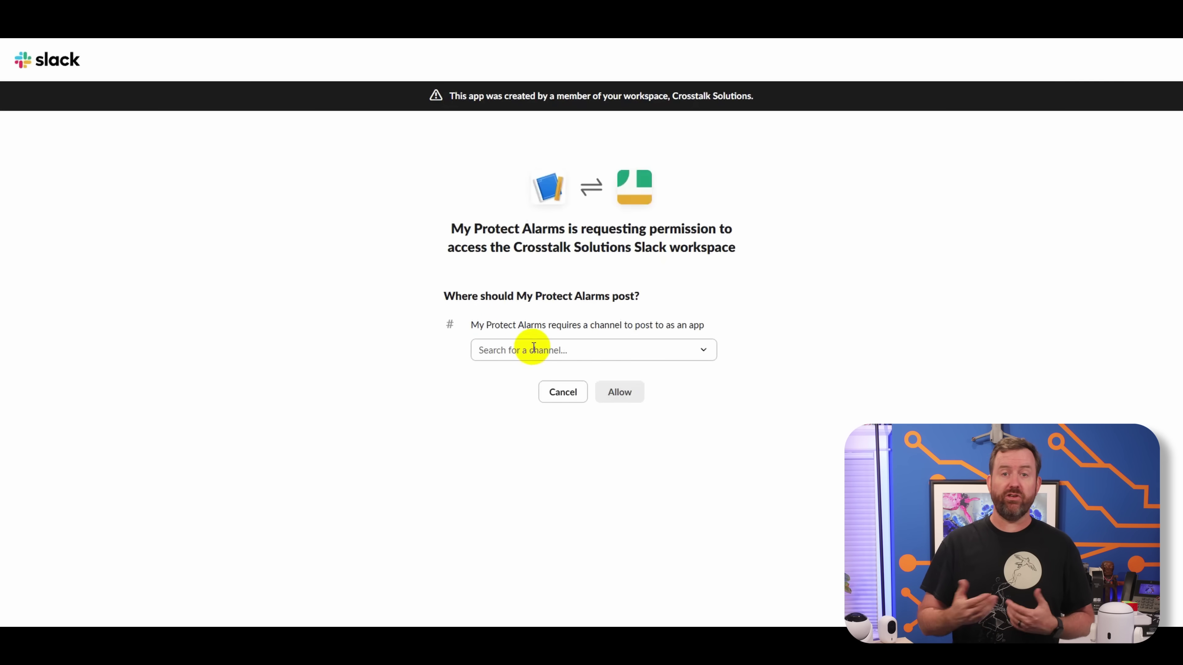
click(533, 350)
click(534, 493)
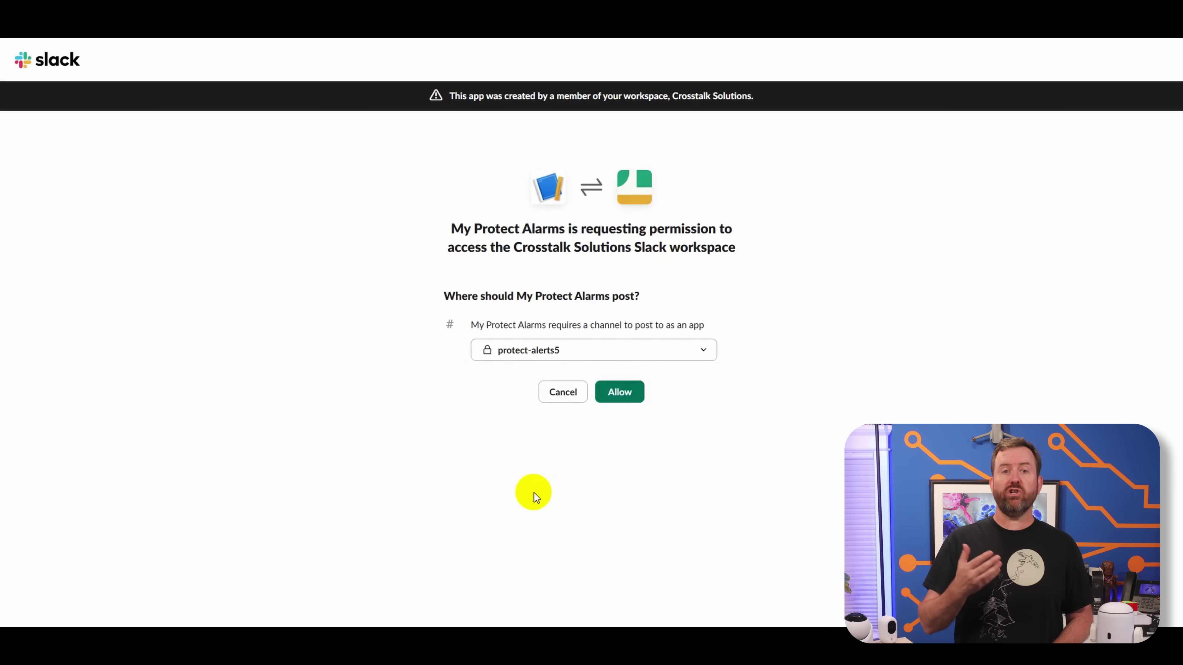
click(620, 395)
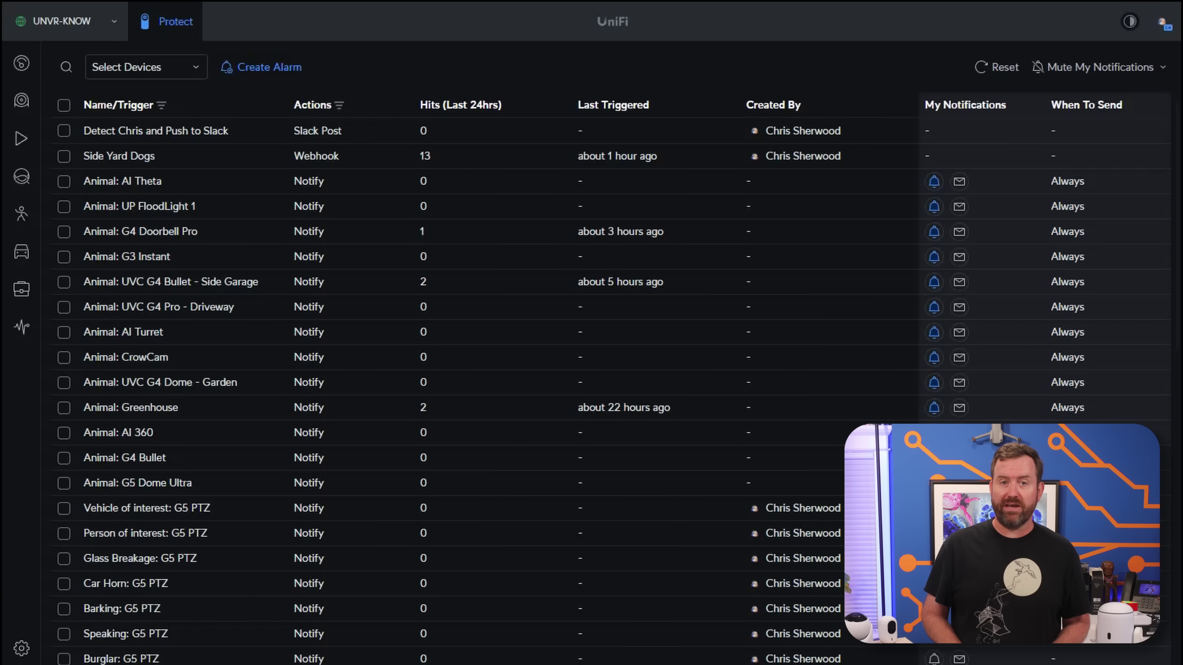
- From the Alarm Manager list, start a new alarm with Create Alarm
click(64, 131)
click(63, 156)
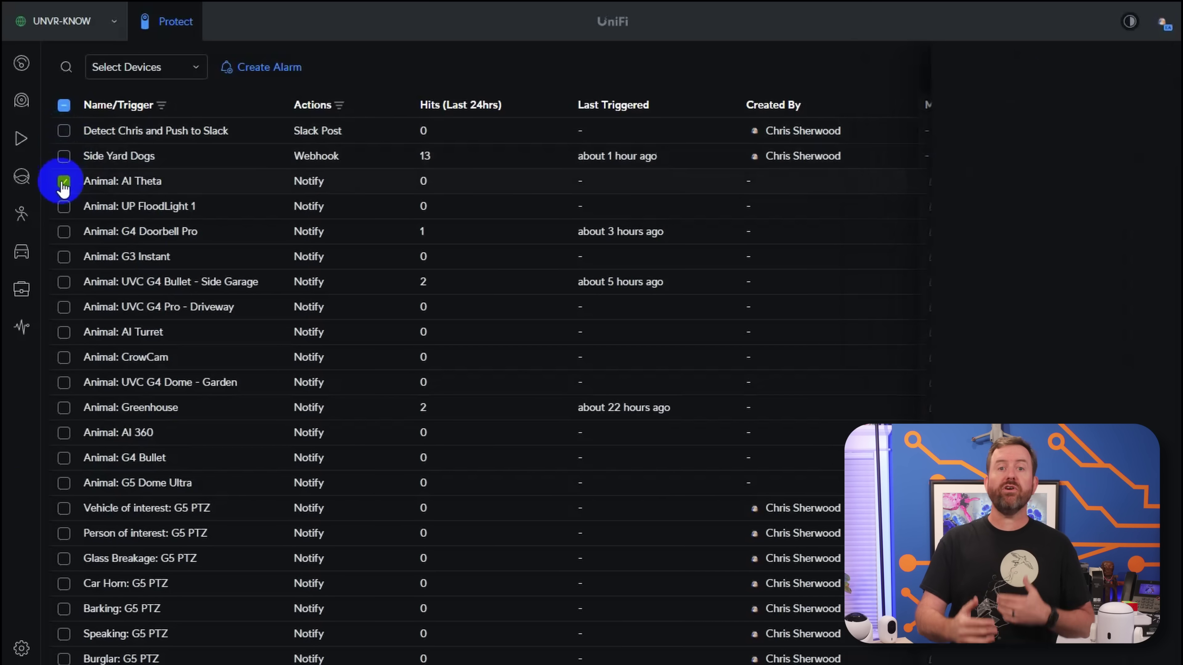
click(264, 77)
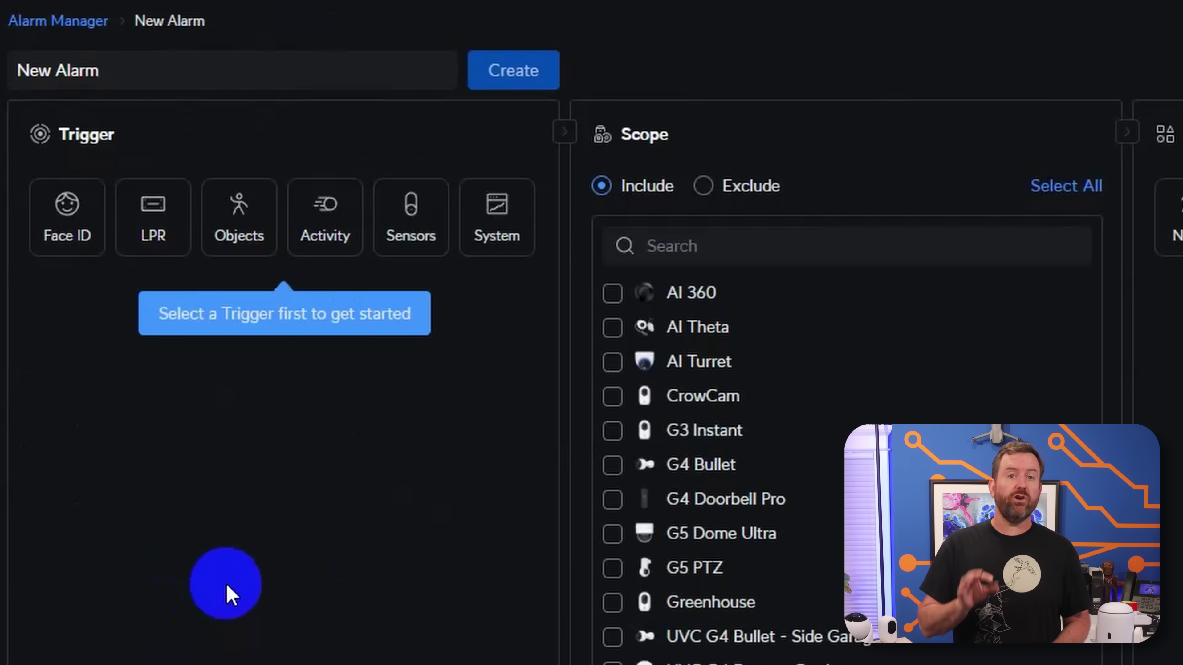
- Rename the alarm to 'My New Alarm' and test a specific Face ID trigger on and off
click(130, 73)
text(My)
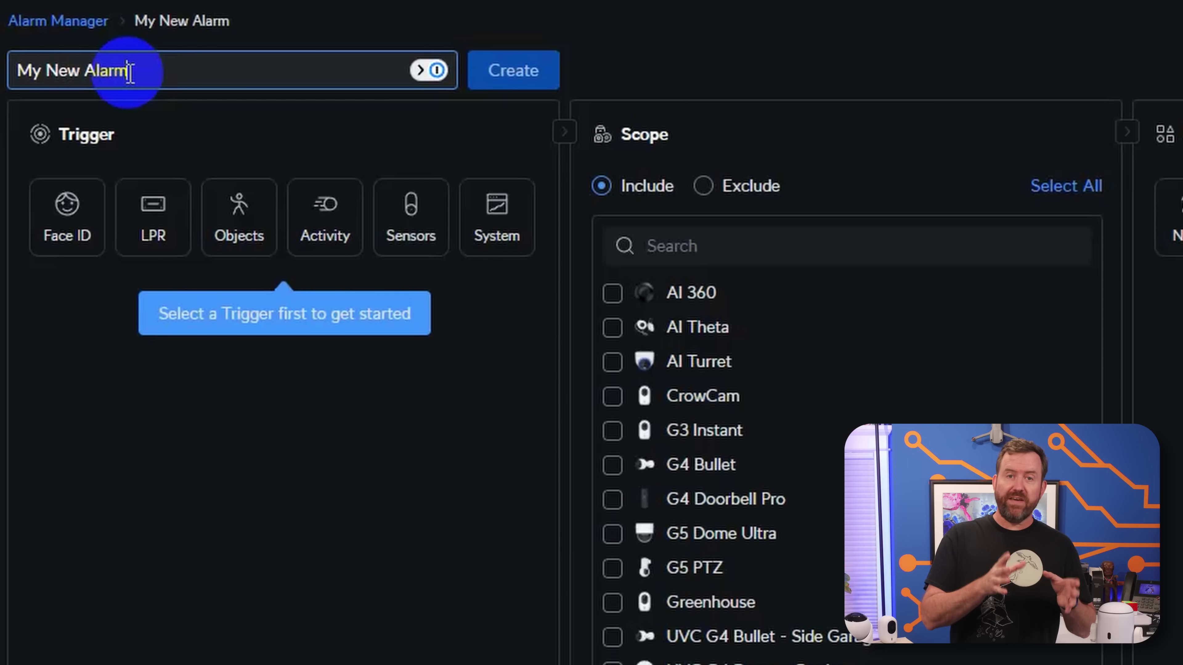
click(68, 219)
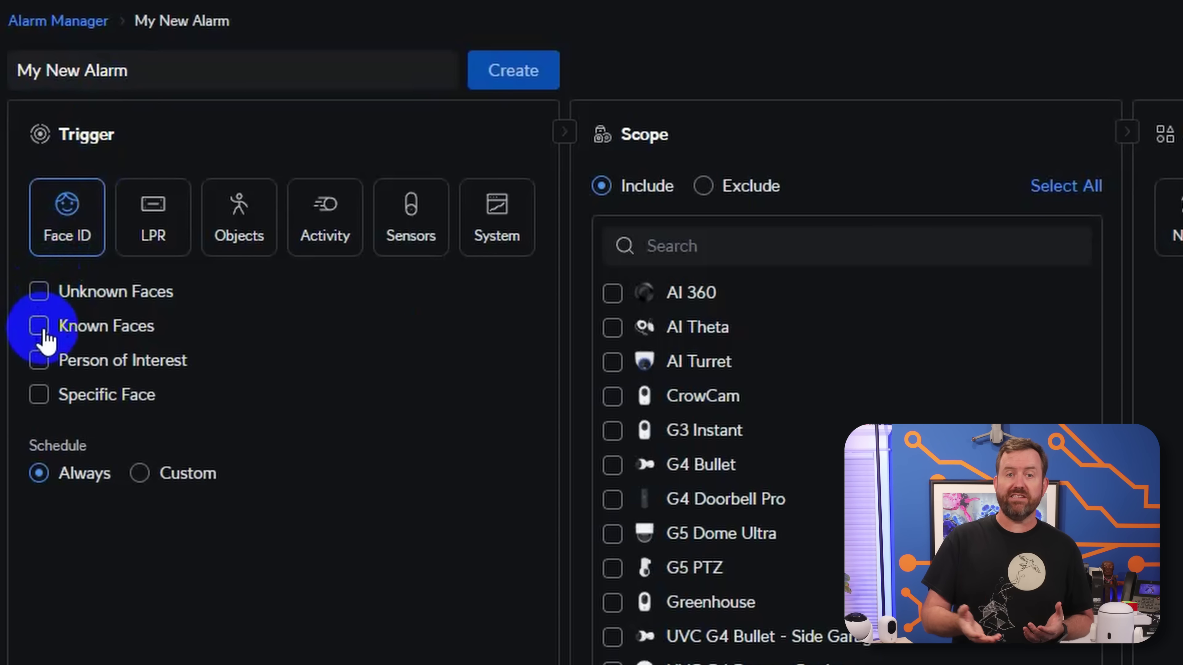
click(40, 396)
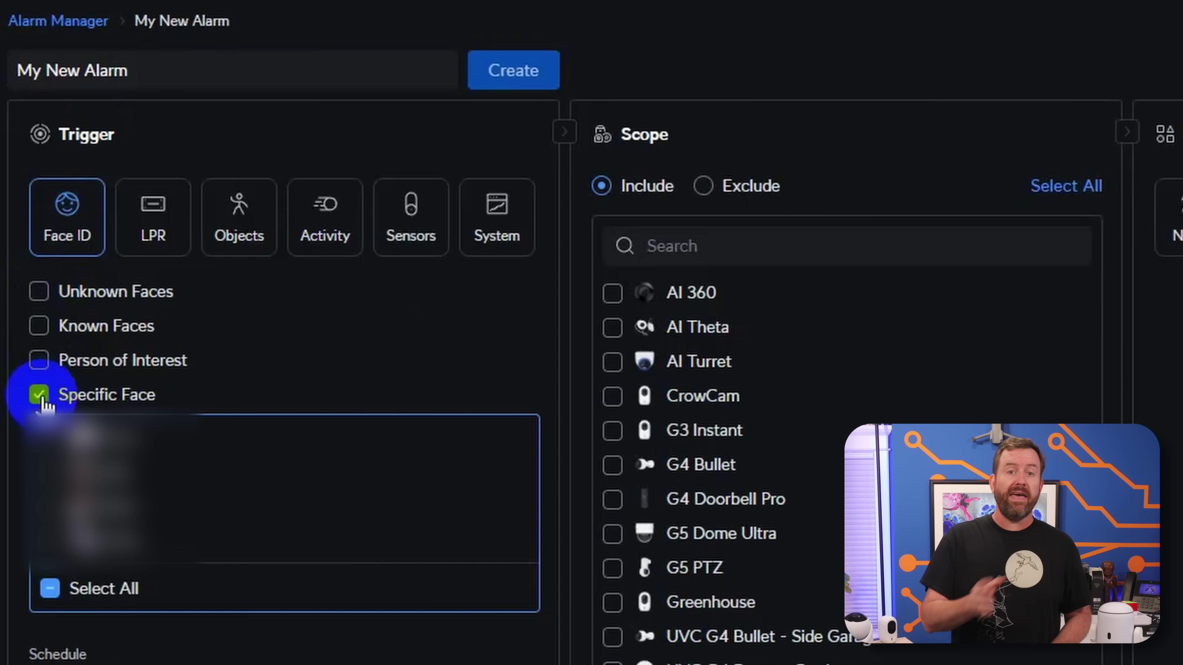
click(41, 396)
- Try the LPR and Objects triggers, testing AI Key Enhanced with 'fedex truck', then clear it
click(153, 224)
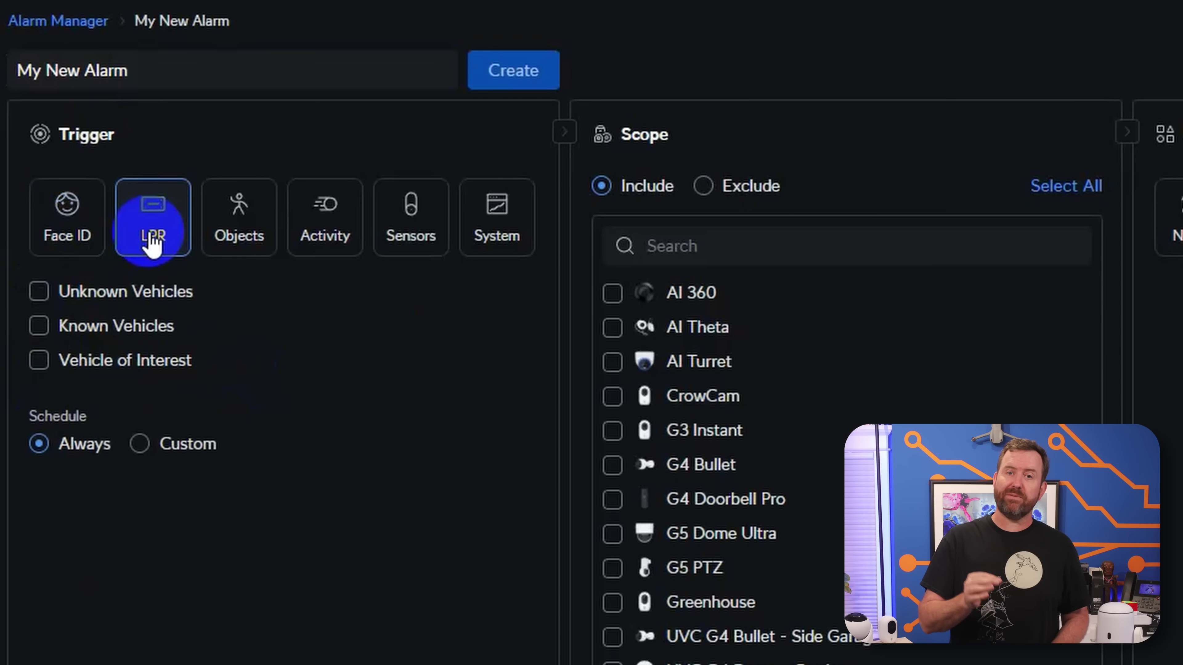
click(246, 241)
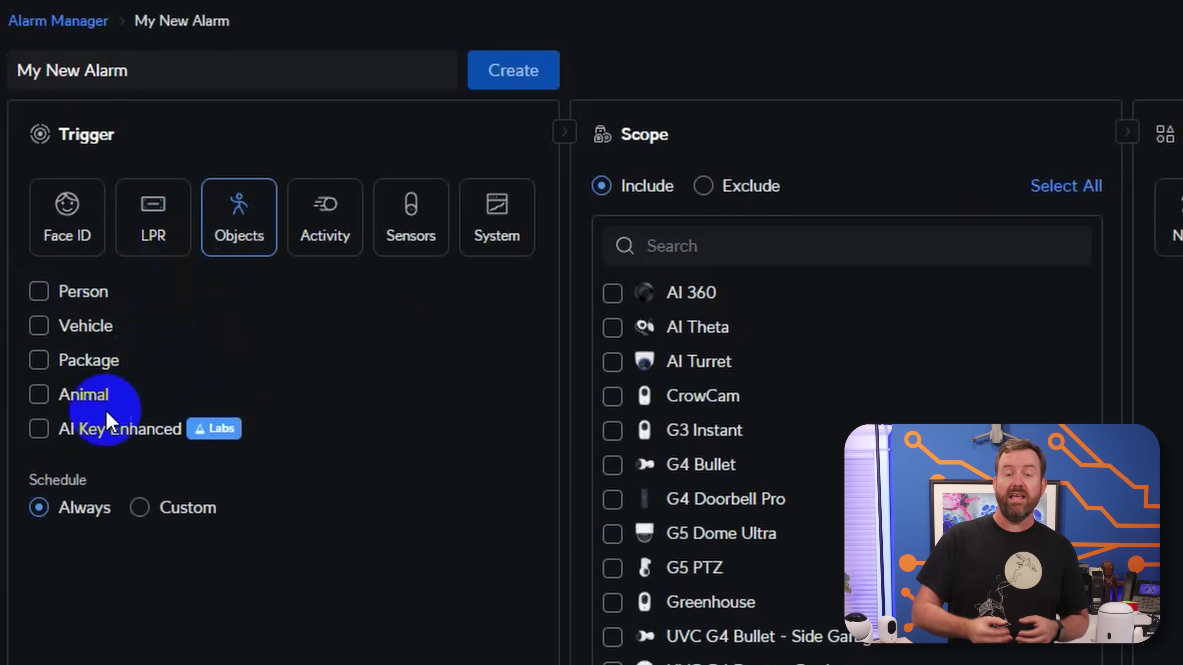
click(42, 432)
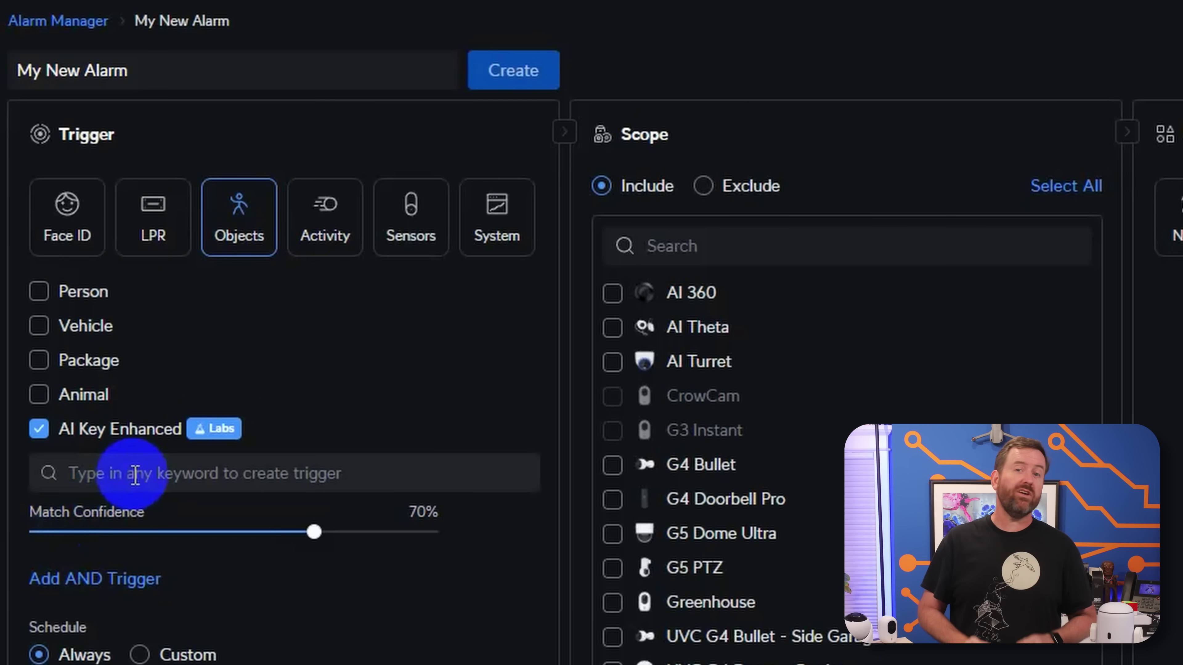
click(152, 475)
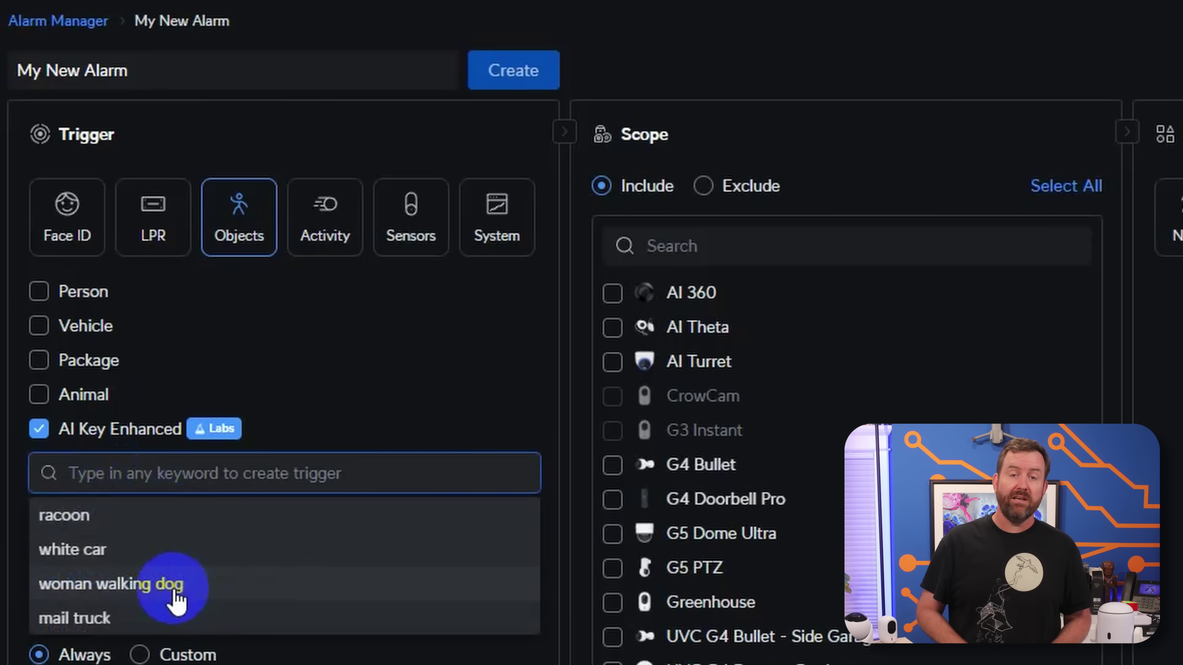
text(fedex truck)
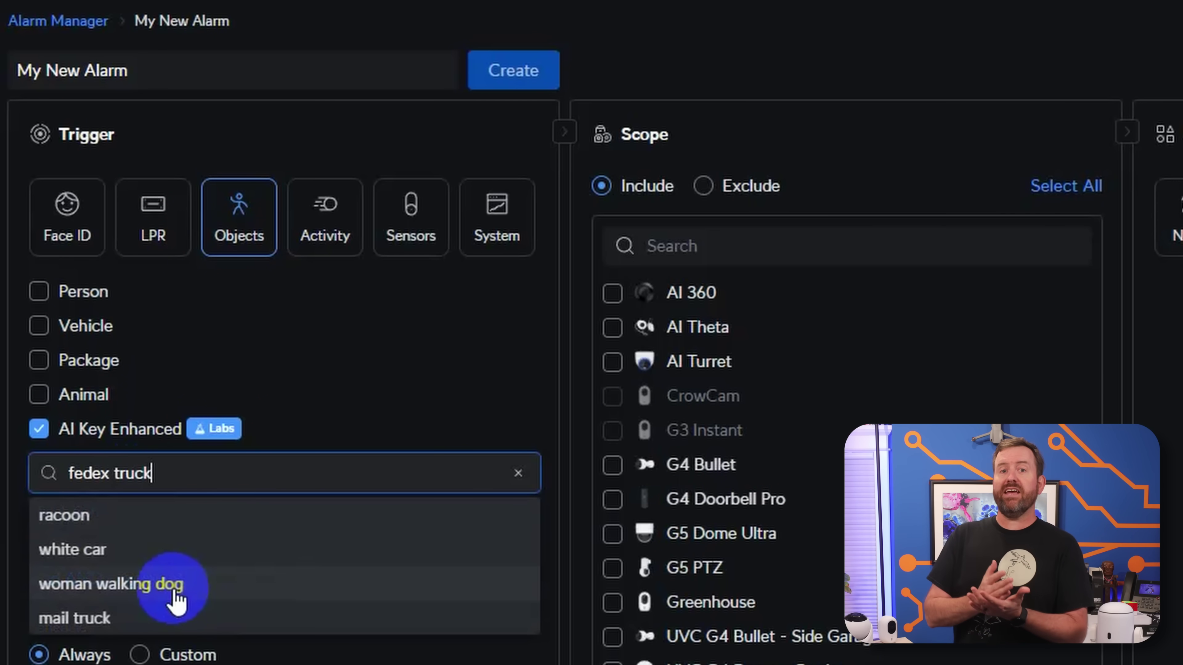
key(Return)
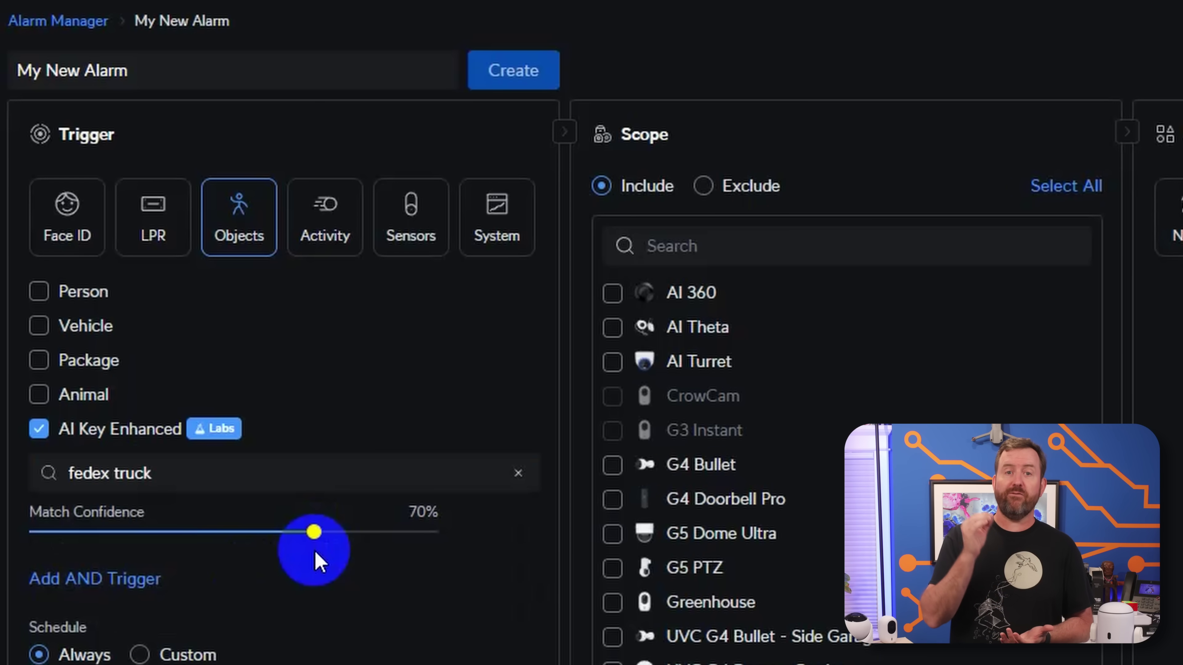
click(38, 429)
click(326, 219)
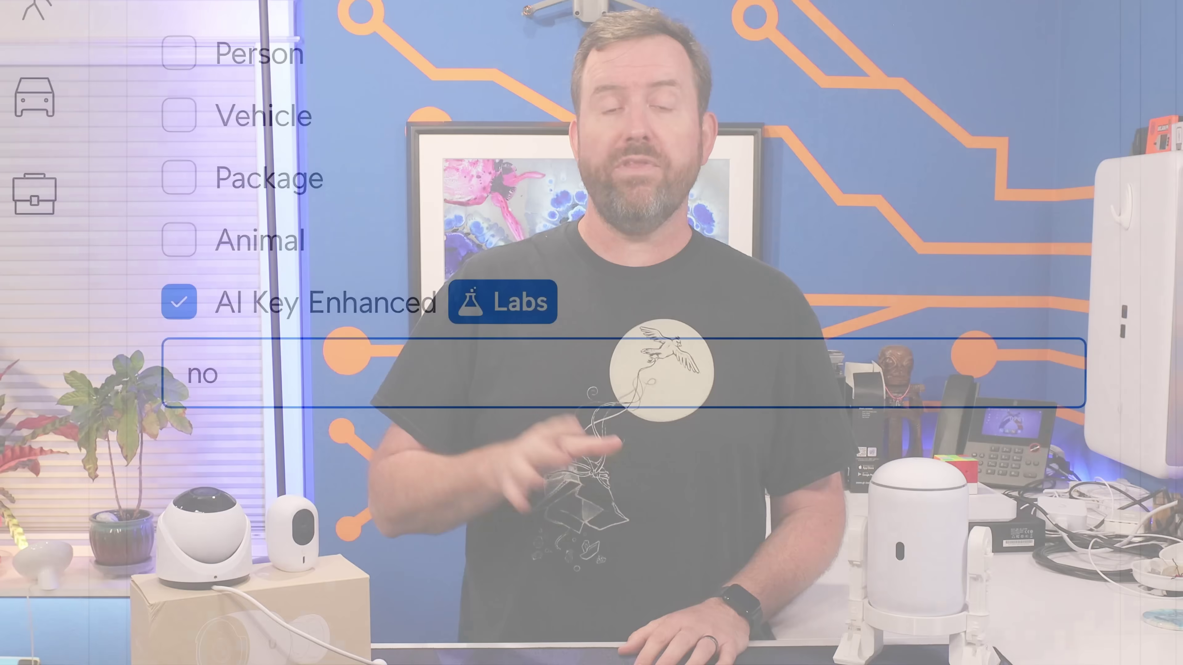
- Type 'helmet', then tick Line Crossing as the alarm's activity trigger
text(helmet)
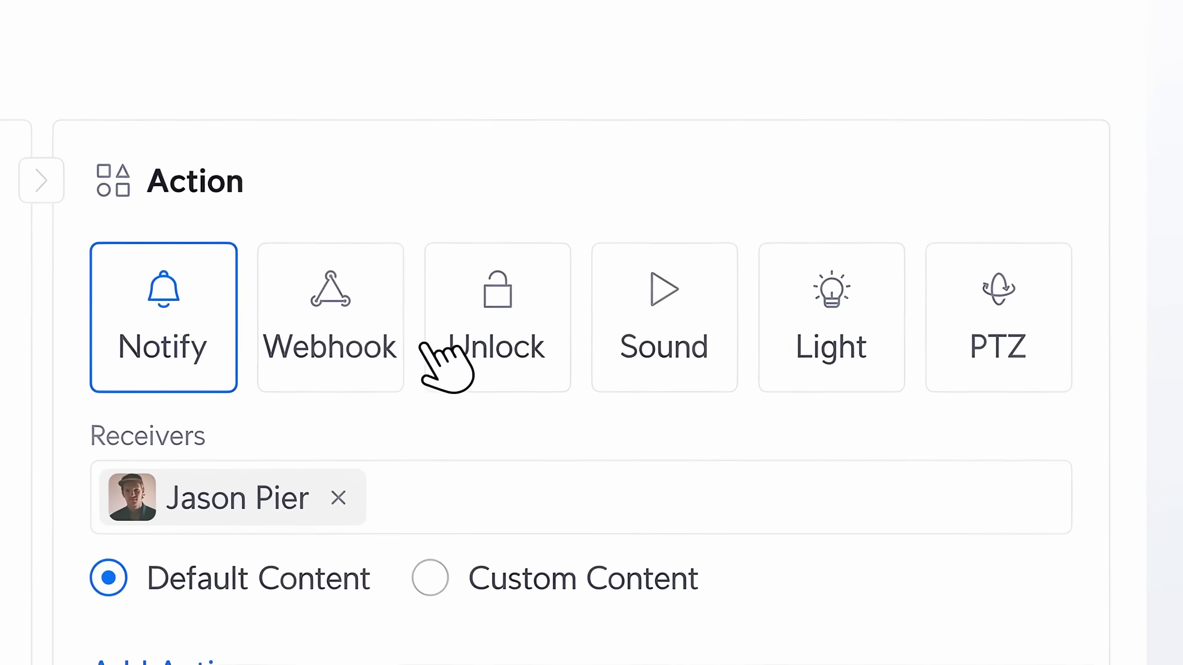
click(708, 322)
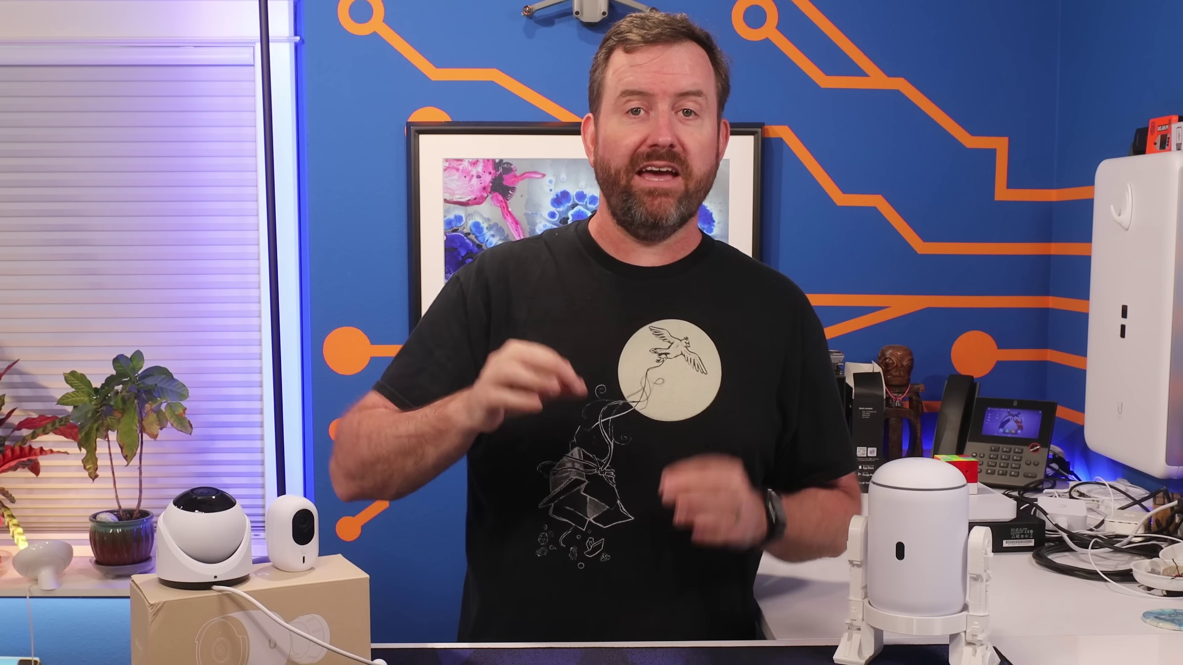
click(38, 298)
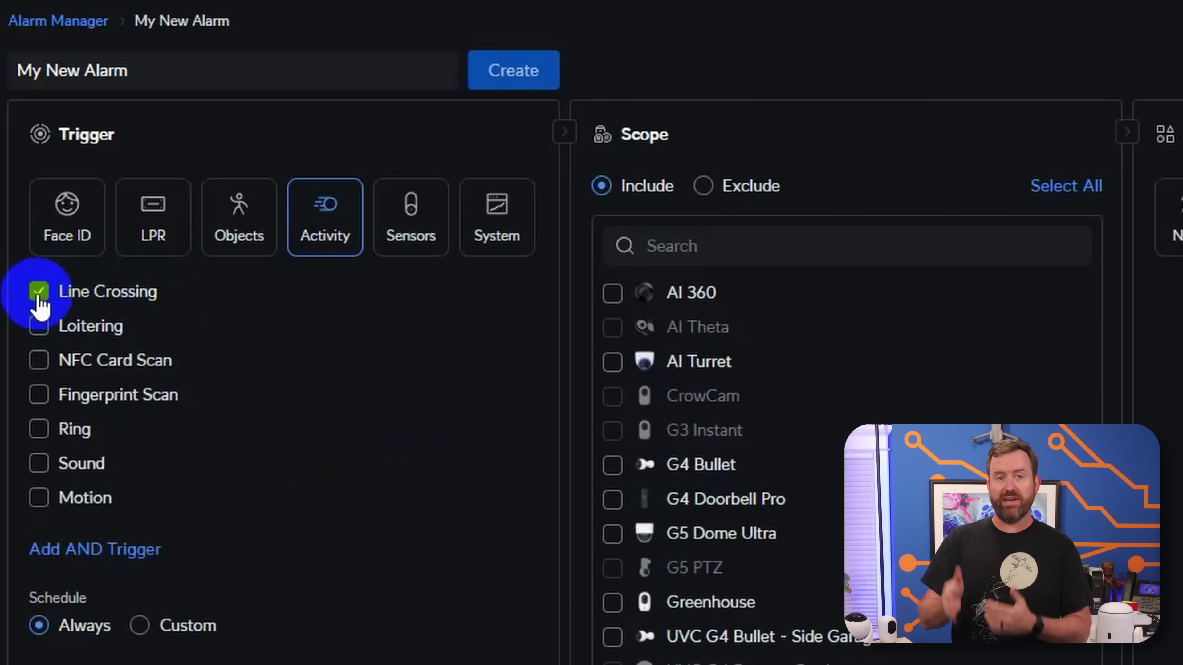
- Add an AND trigger within 1 sec using Objects > AI Key Enhanced with keyword 'no helmet'
click(75, 550)
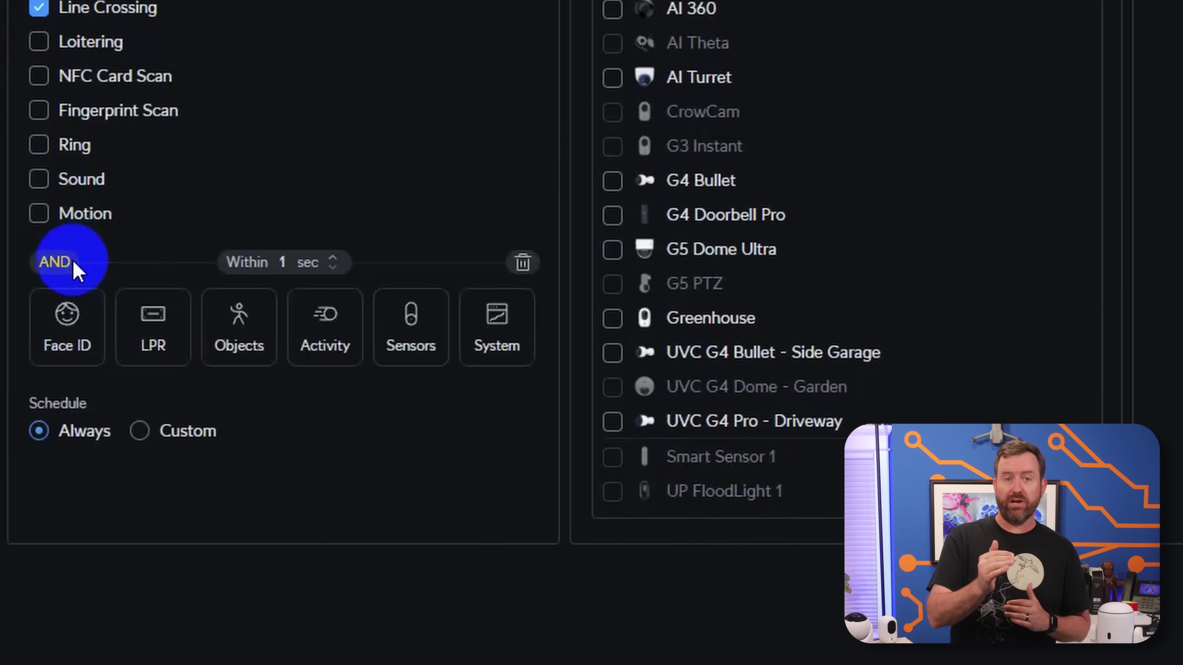
click(323, 236)
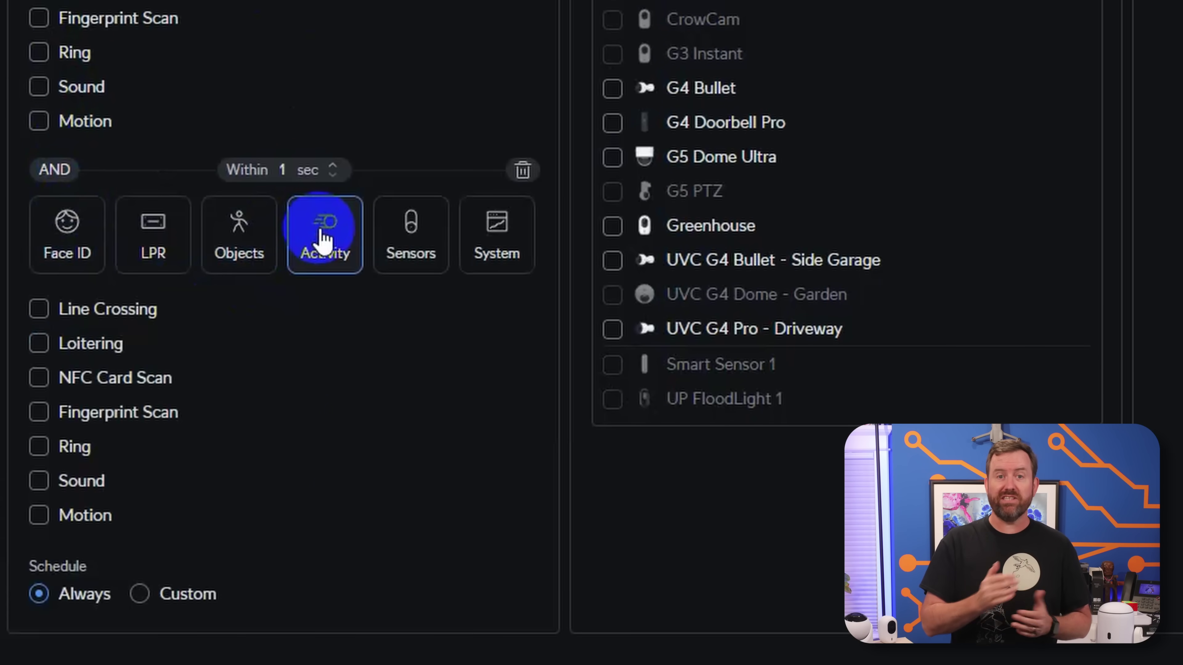
click(239, 229)
click(39, 446)
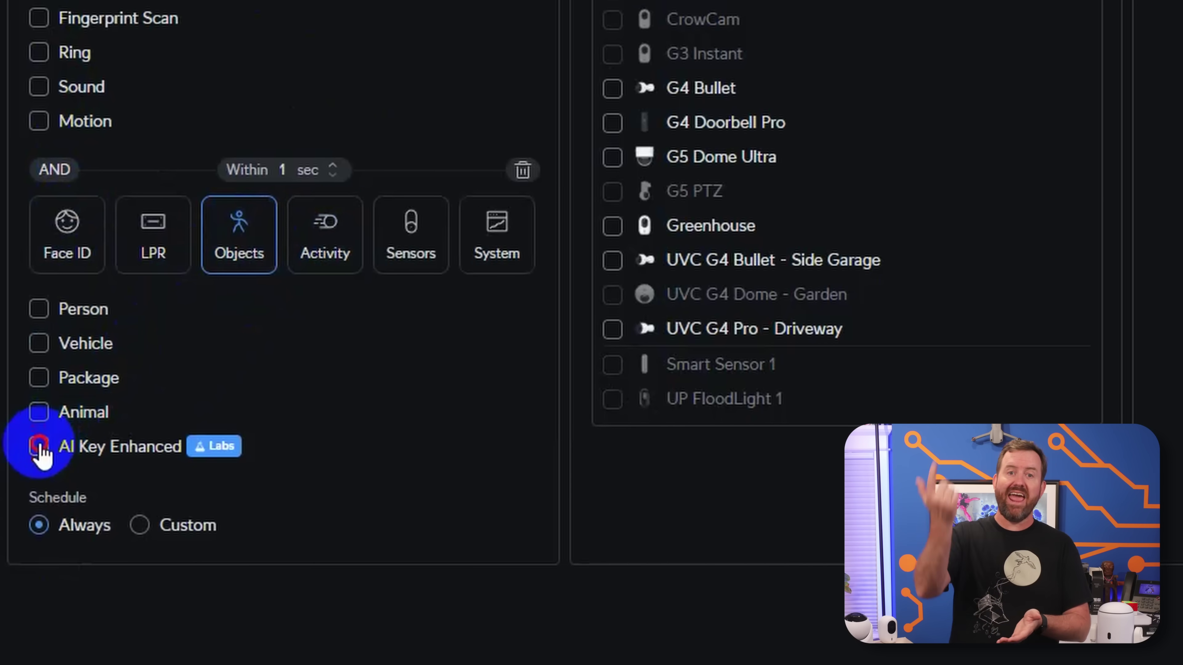
click(143, 503)
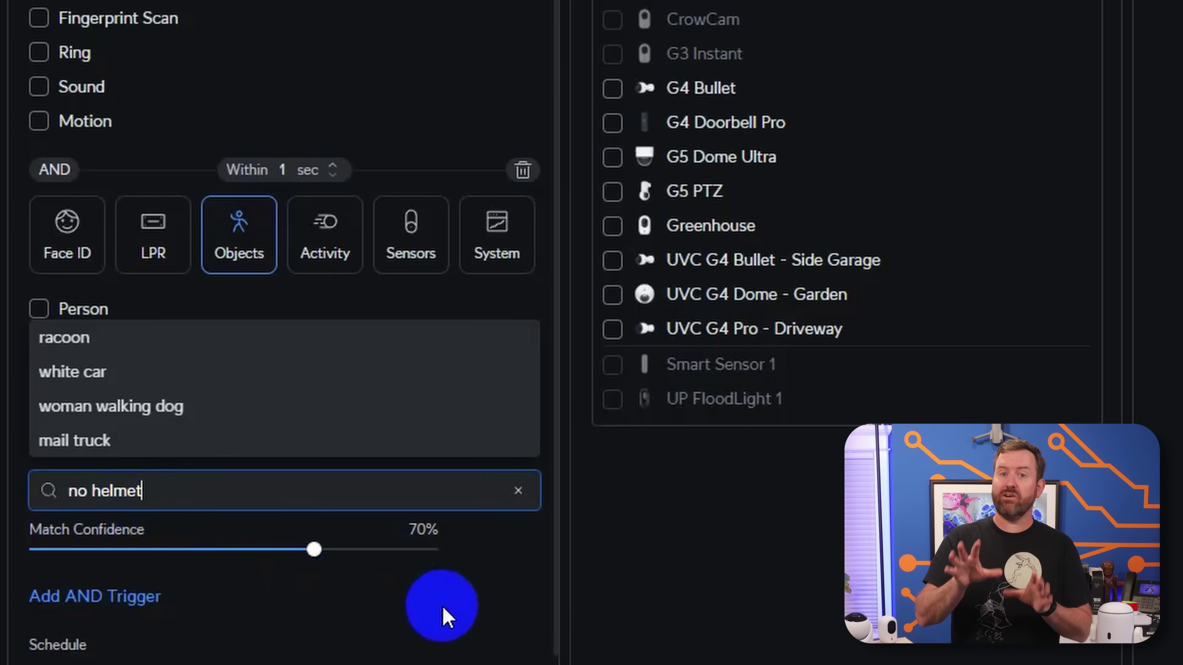
click(426, 599)
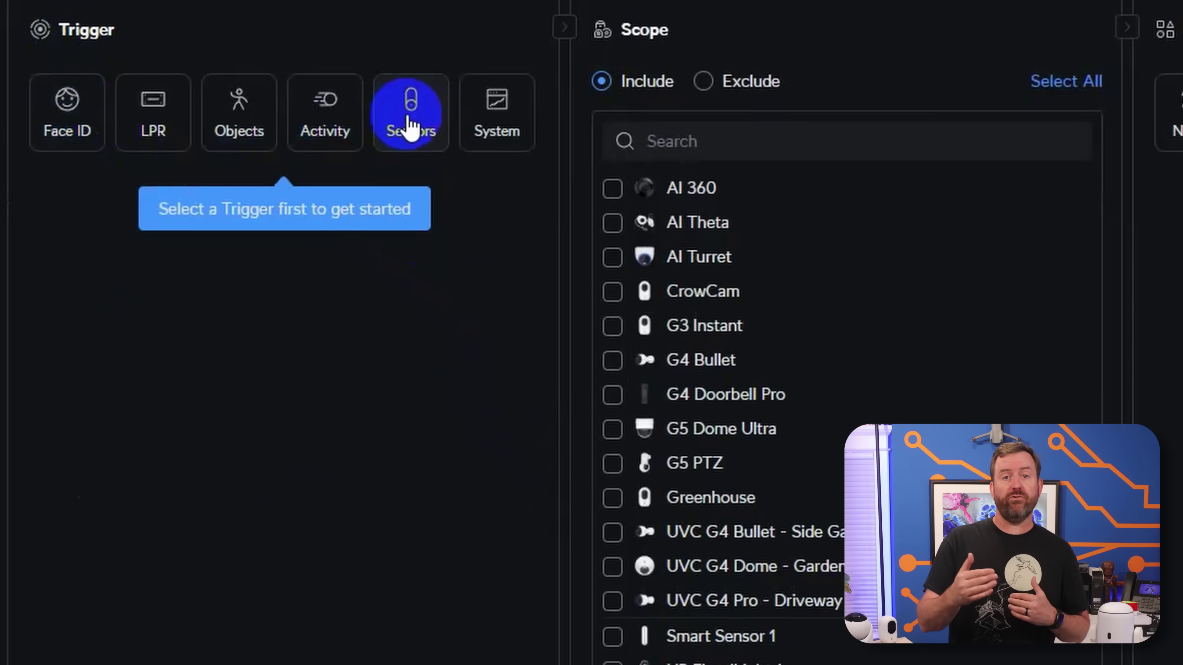
- View the Sensors, then System trigger options such as Device Issue and Webhook
click(409, 118)
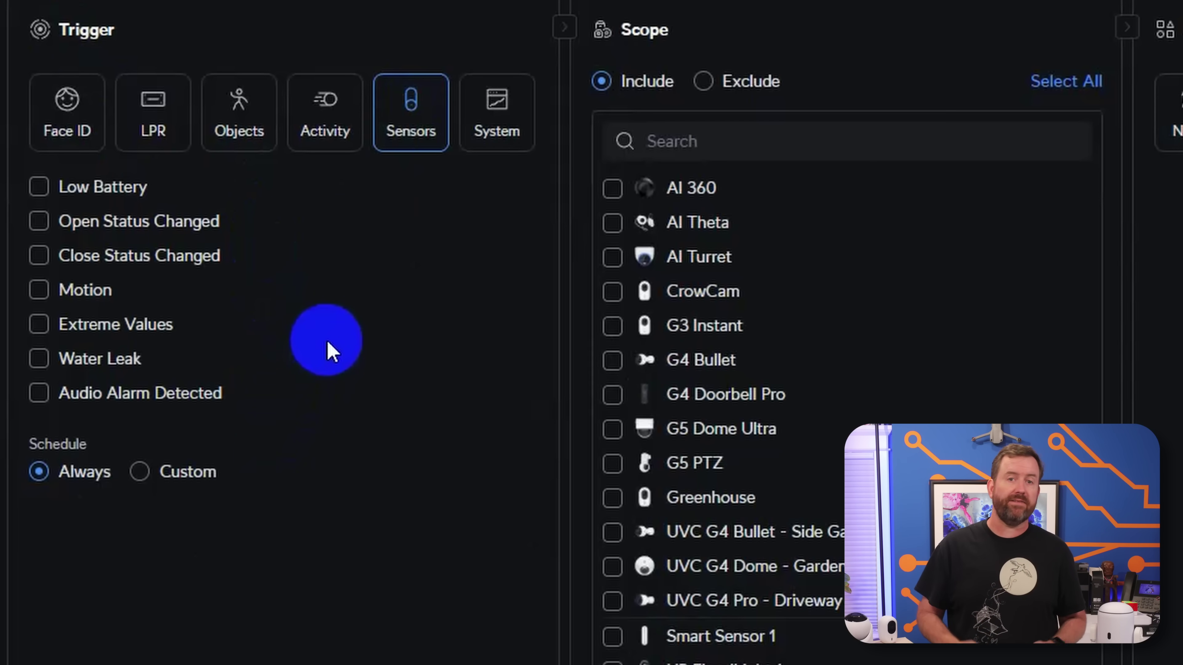
click(501, 117)
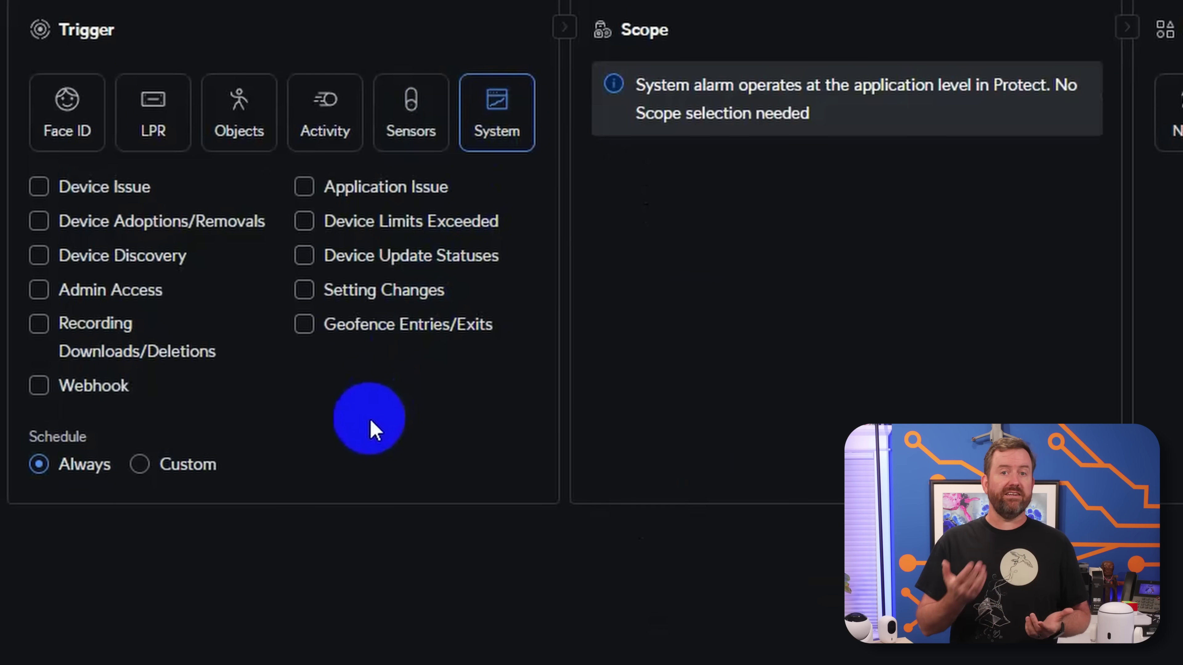
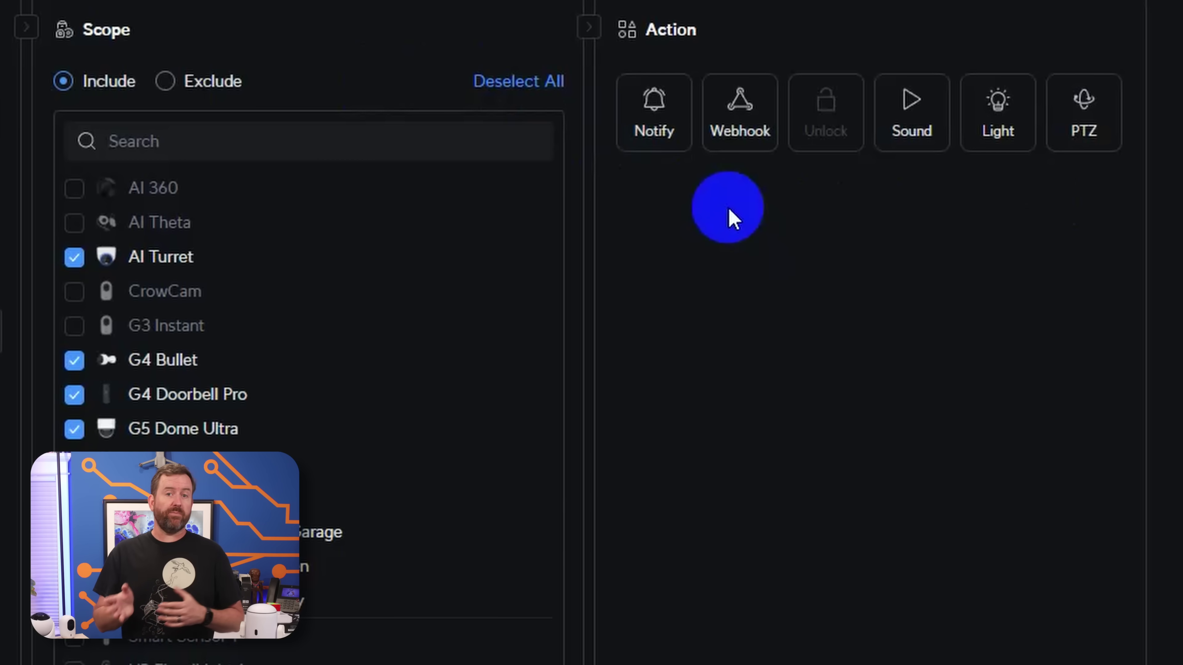
- Preview the Notify, Webhook, Sound, Light and PTZ actions, then set the alarm action to a Slack Post webhook
click(652, 110)
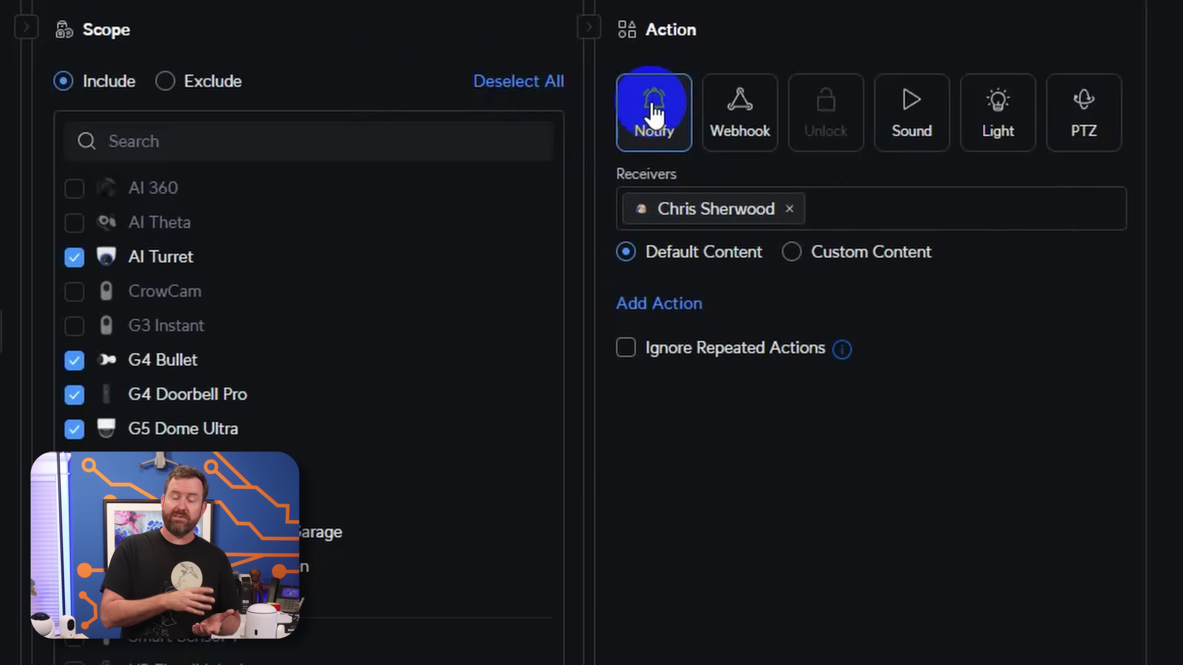
click(739, 124)
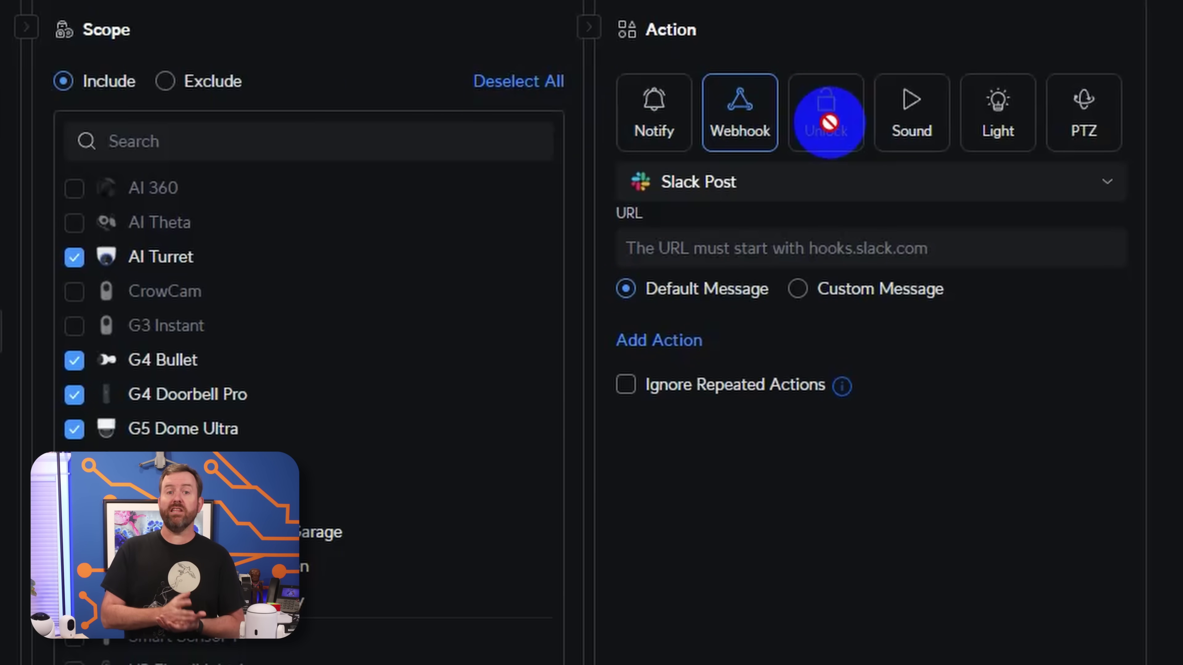
click(914, 131)
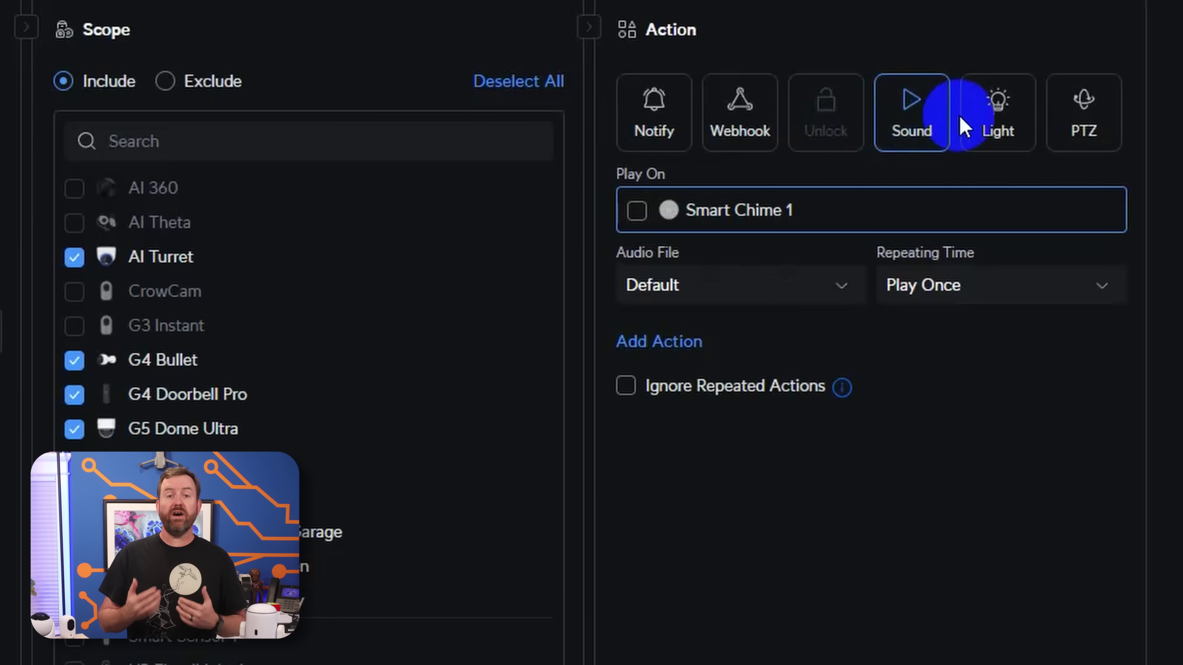
click(993, 120)
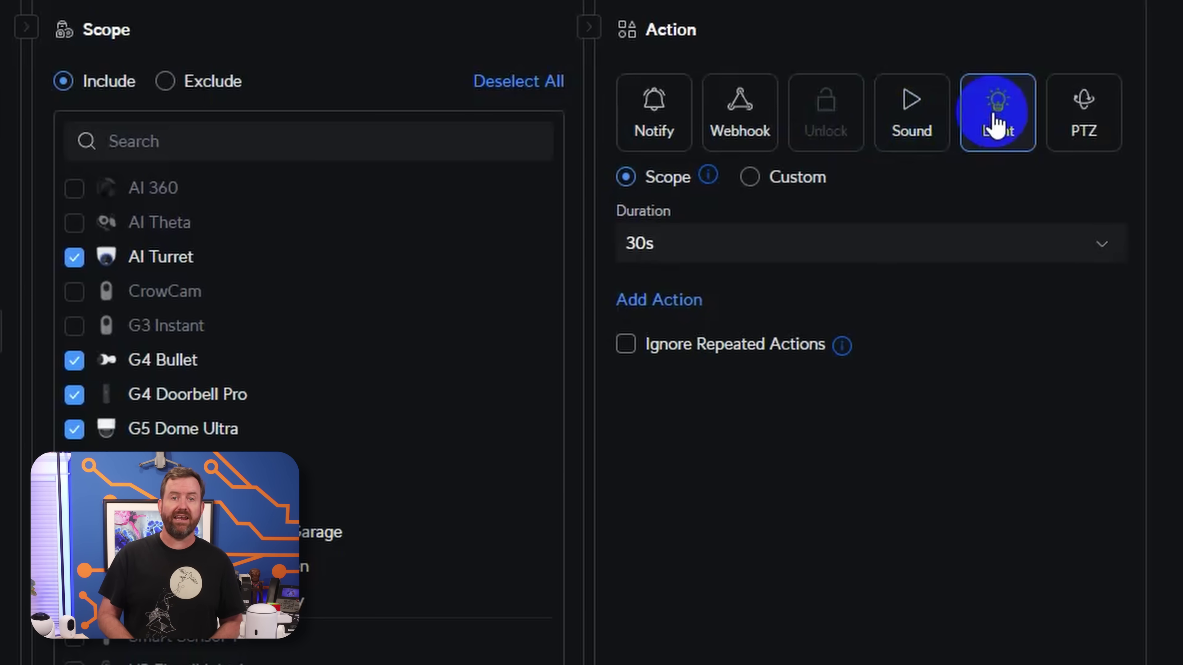
click(1091, 121)
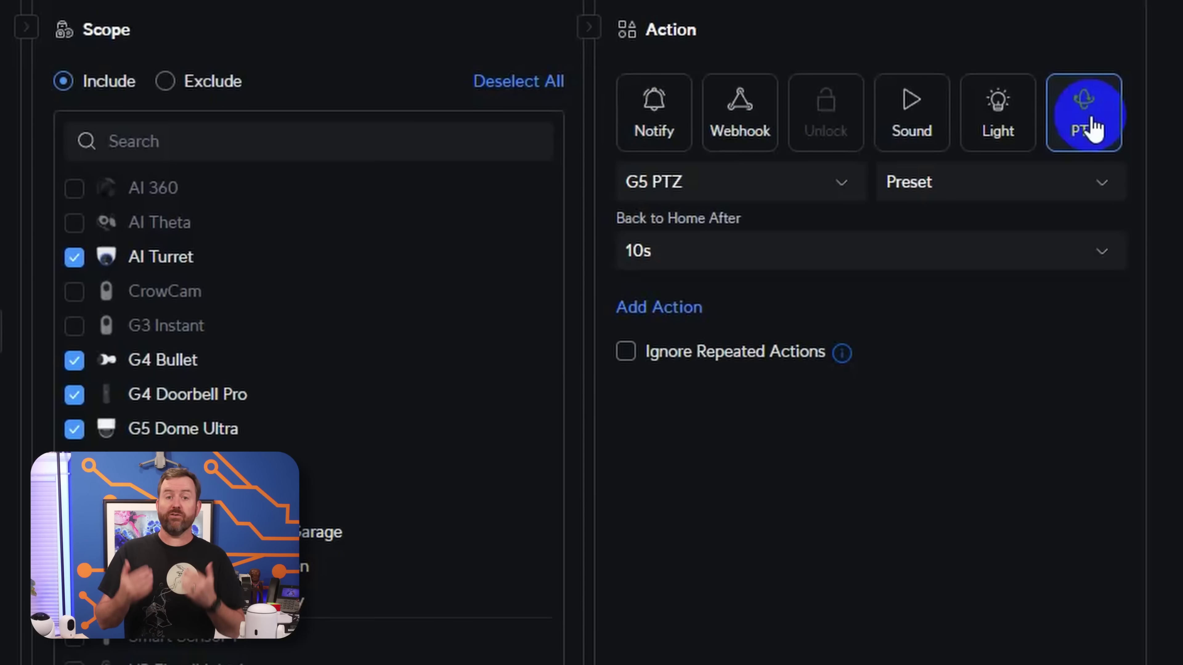
click(749, 128)
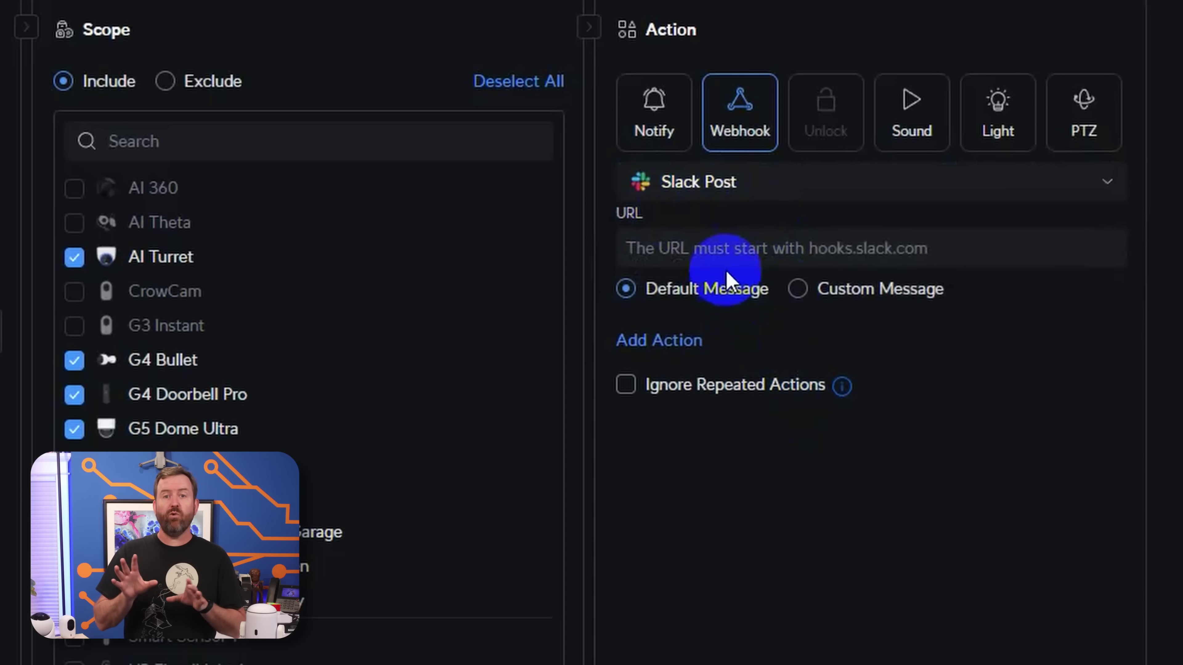
- Paste the Slack webhook URL and enable Ignore Repeated Actions for 10 minutes
click(724, 244)
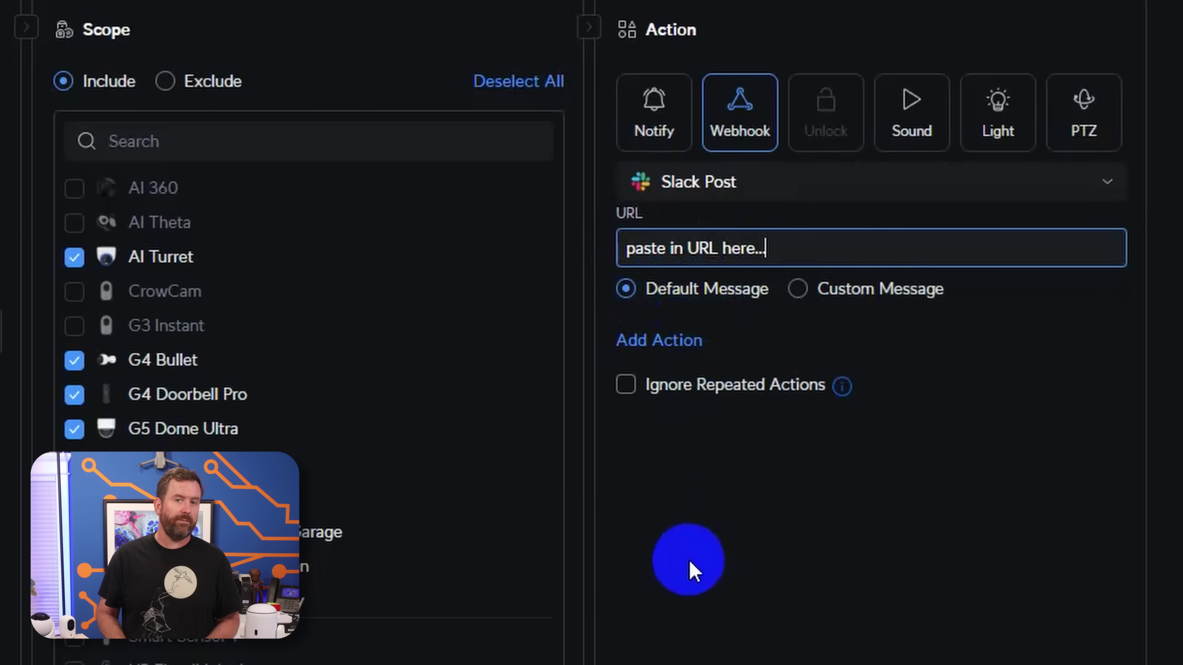
click(626, 385)
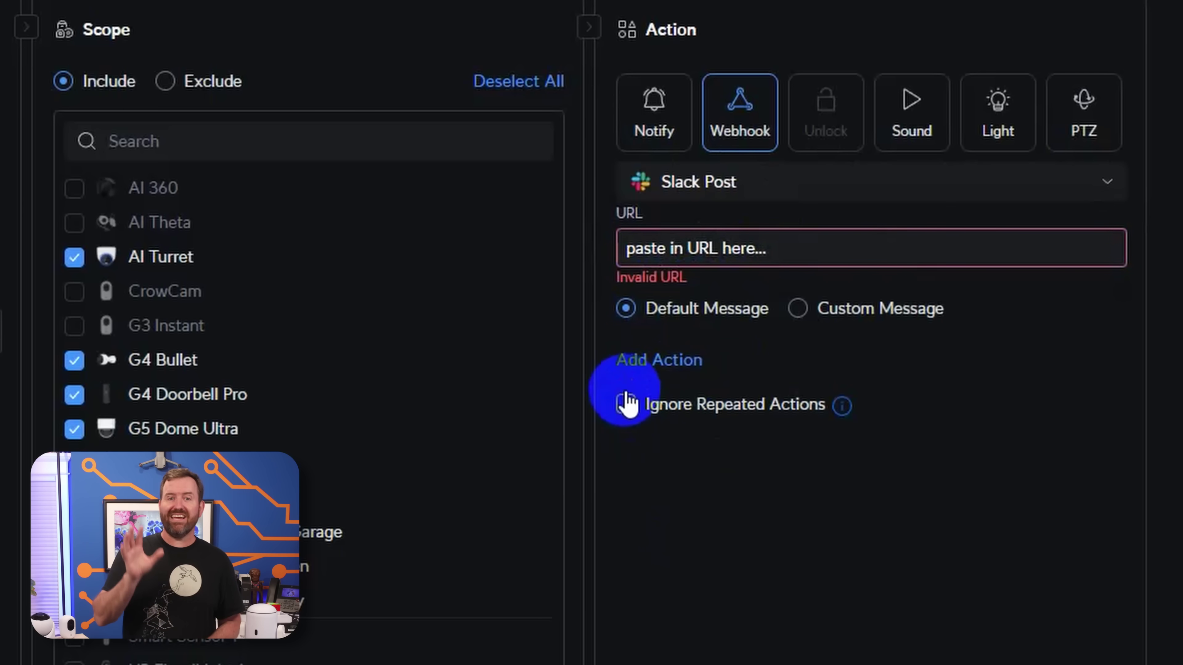
click(626, 403)
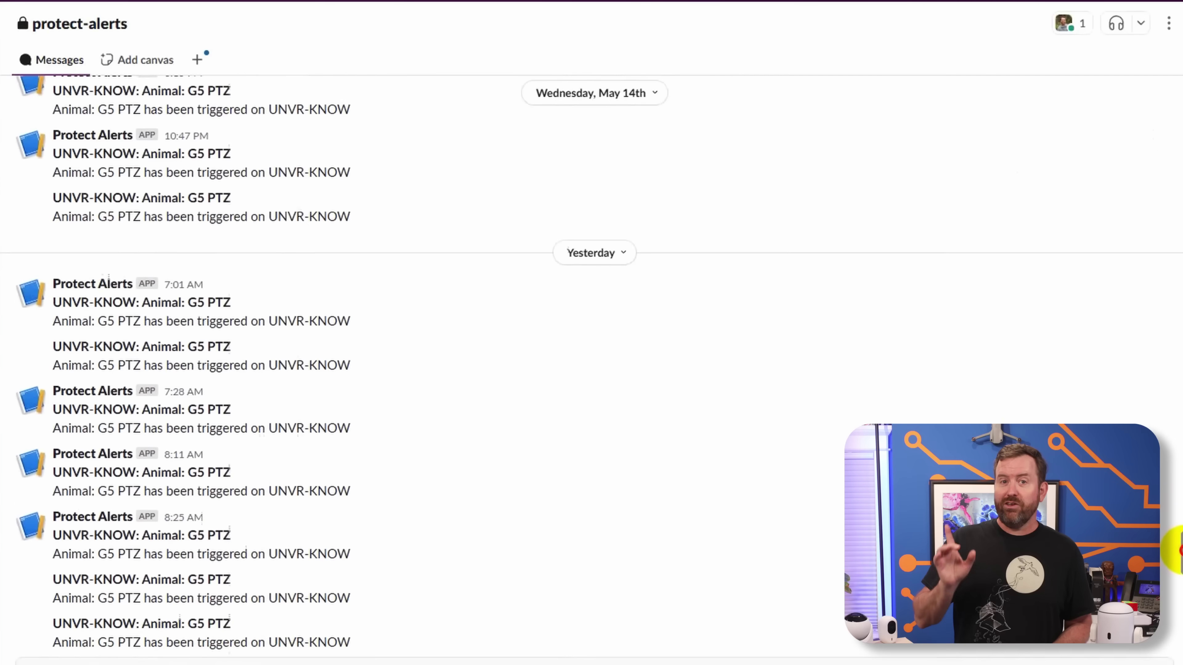
- Scroll the Slack protect-alerts channel to review the 'Animal: G5 PTZ has been triggered' alerts
scroll(1181, 550, down, 10)
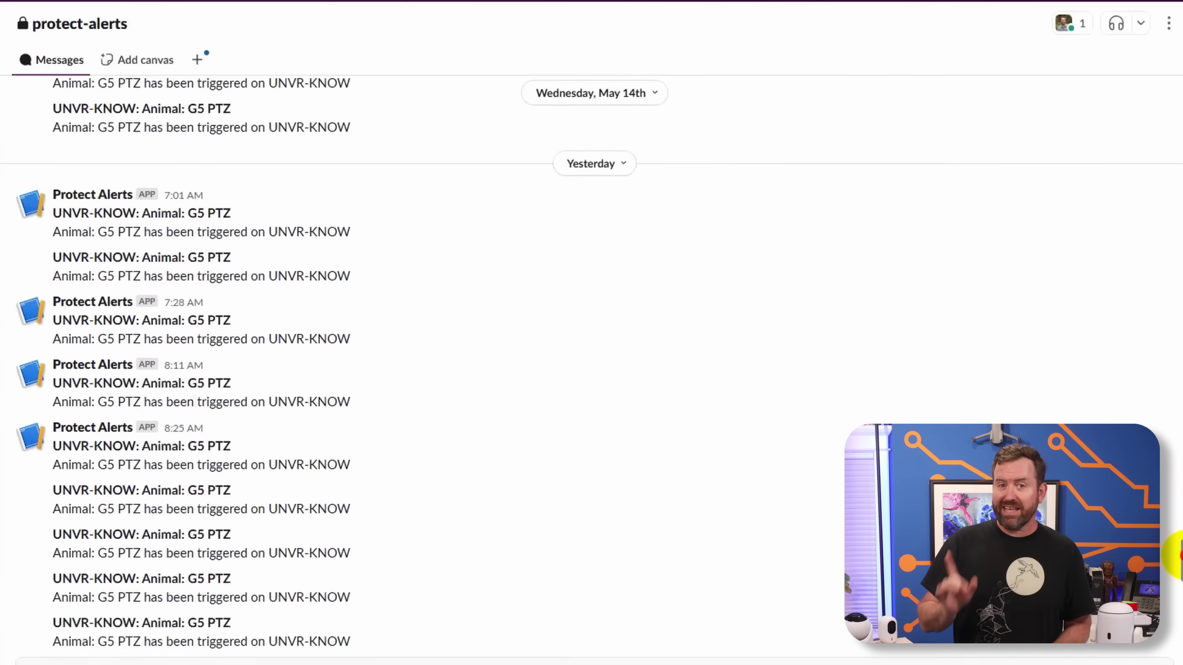
scroll(1178, 567, down, 8)
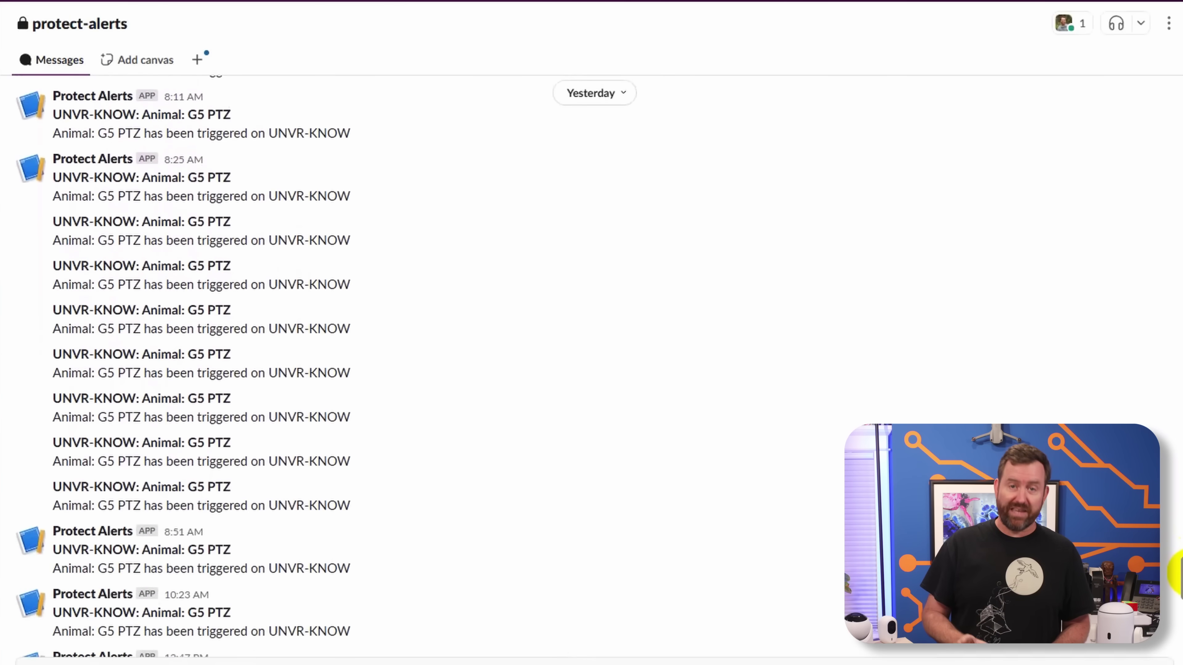
scroll(1178, 592, down, 9)
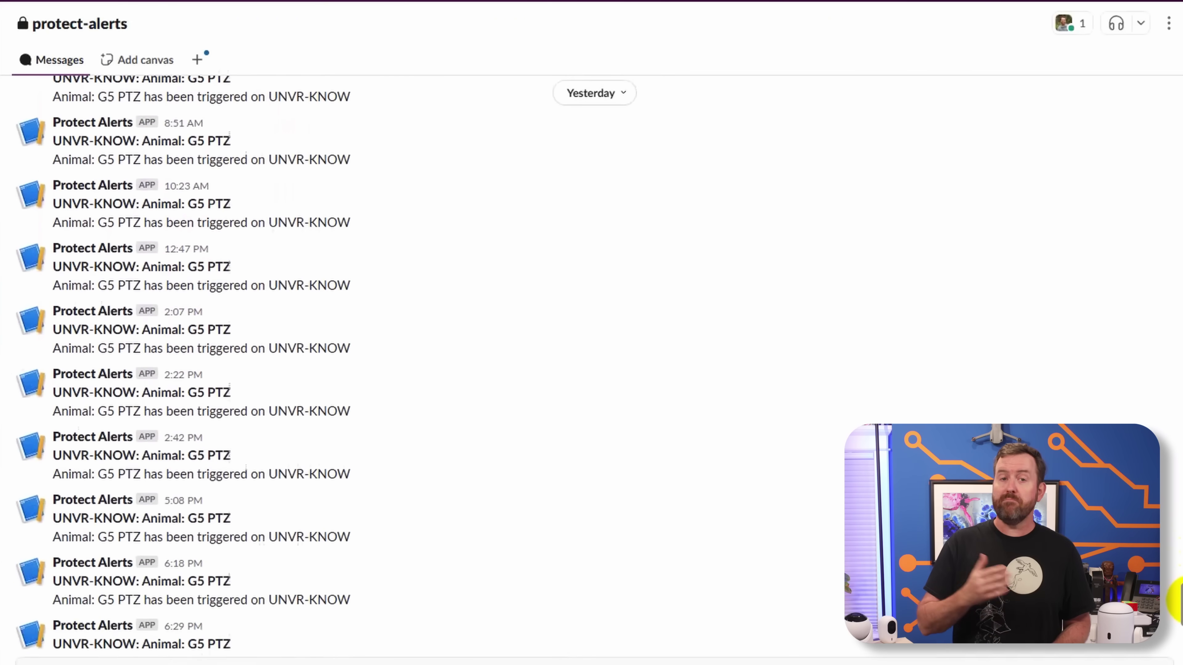